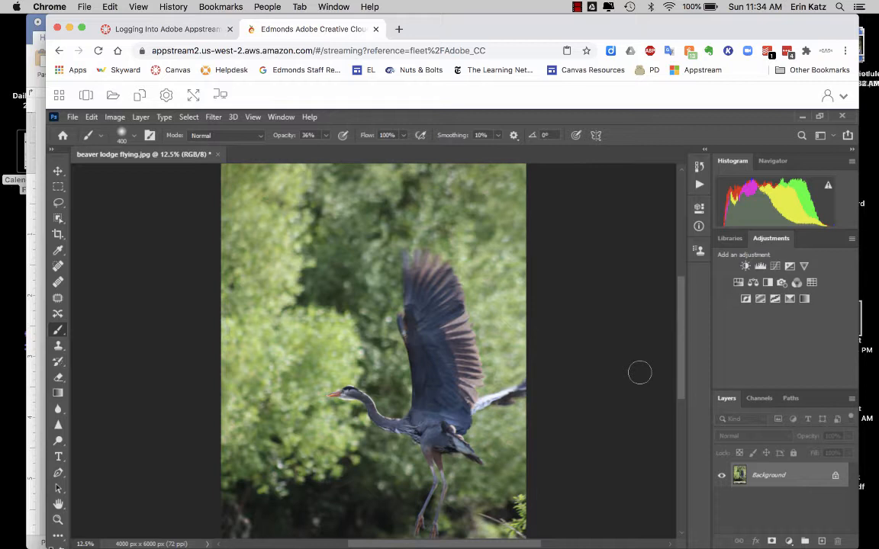
# Add a Levels adjustment layer with the black point at 10 and white point at 216, and fine-tune the midtones
pyautogui.click(761, 267)
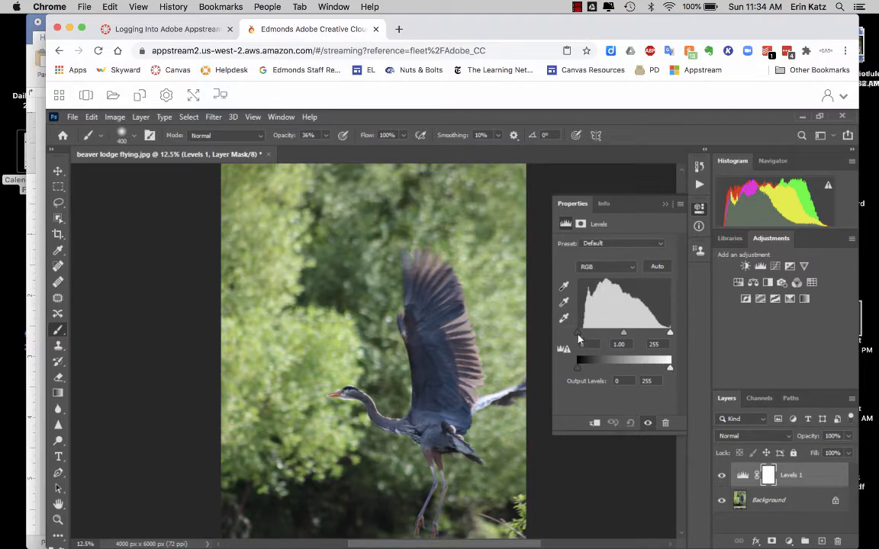
pyautogui.moveTo(577, 339); pyautogui.dragTo(581, 338)
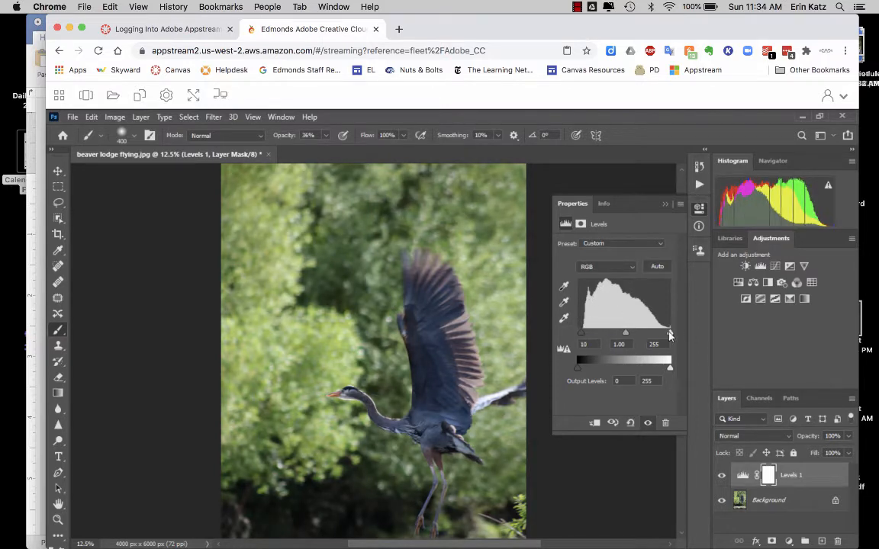
pyautogui.moveTo(670, 334); pyautogui.dragTo(658, 336)
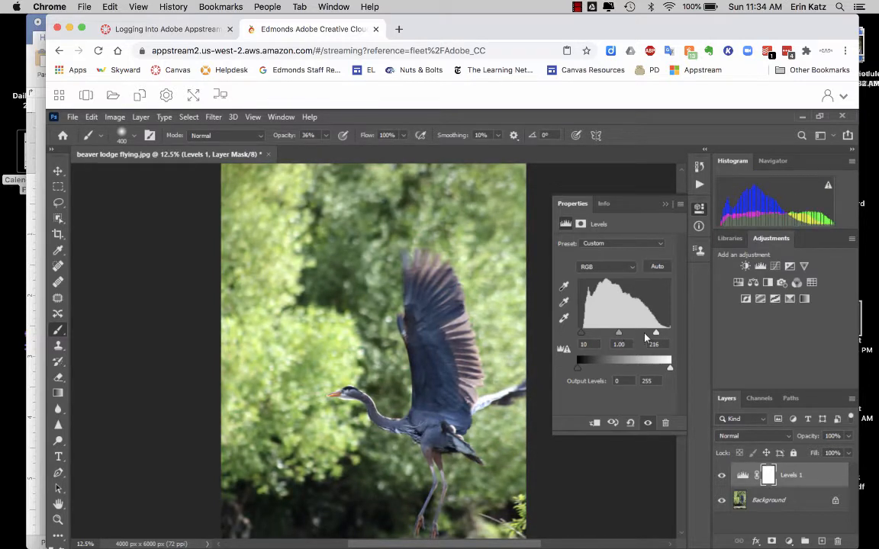
pyautogui.moveTo(621, 336); pyautogui.dragTo(619, 336)
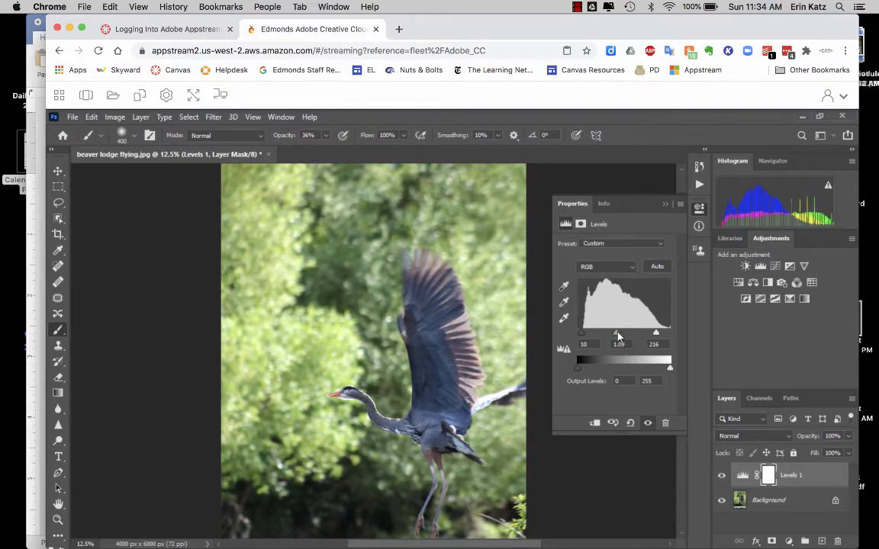
pyautogui.press('F2')
pyautogui.moveTo(616, 336); pyautogui.dragTo(619, 337)
pyautogui.click(664, 205)
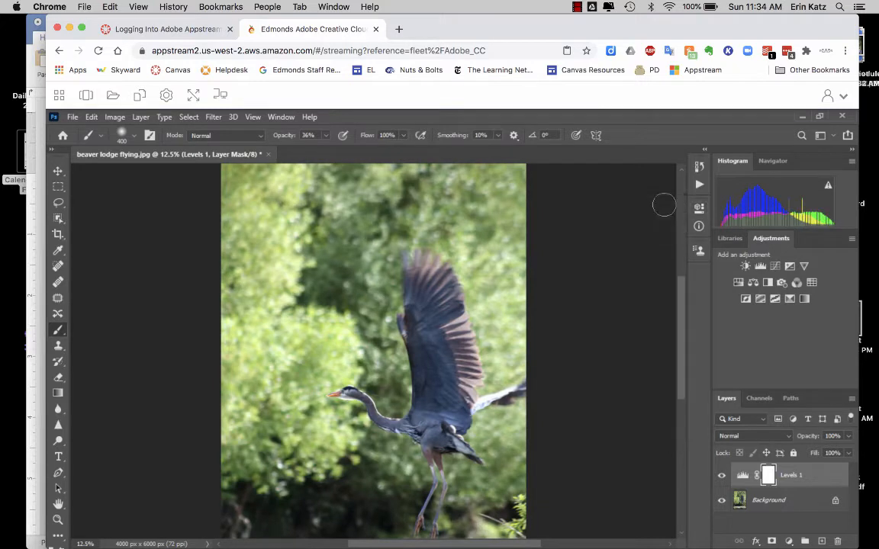
# Add a Vibrance adjustment layer above Levels and raise the vibrance to about +31
pyautogui.click(804, 266)
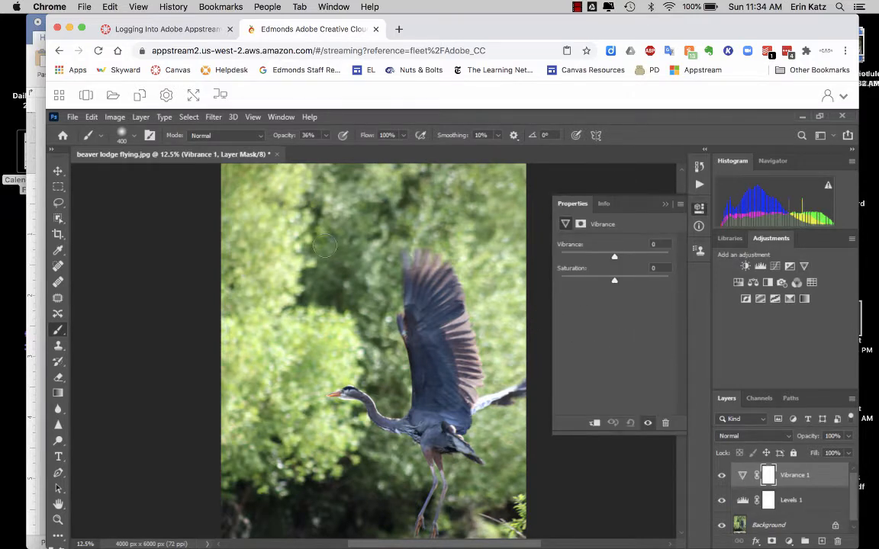
pyautogui.moveTo(614, 259); pyautogui.dragTo(632, 259)
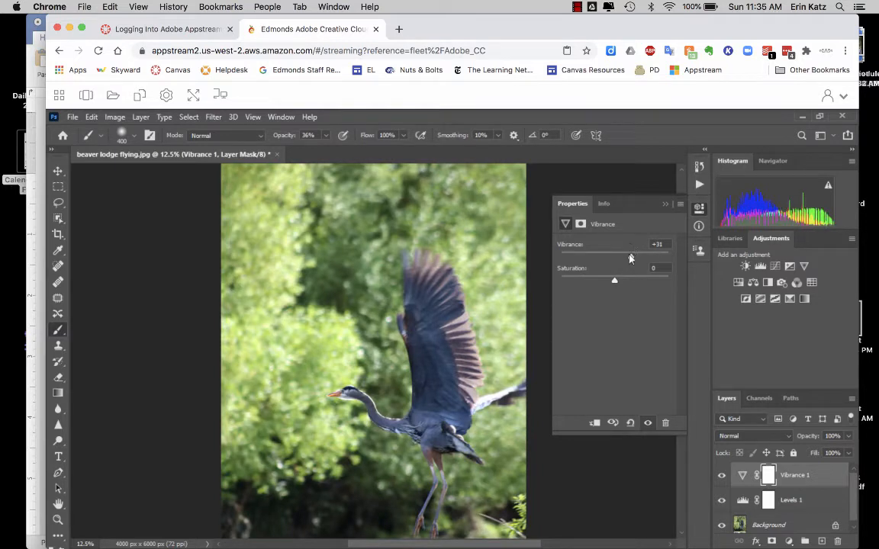
pyautogui.moveTo(631, 259); pyautogui.dragTo(630, 259)
pyautogui.click(664, 203)
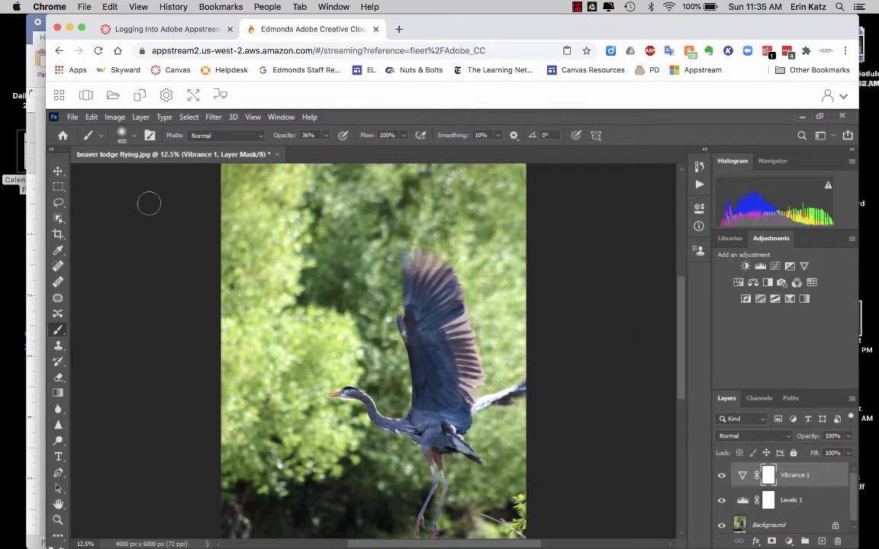
# Show the streamed session full screen and start a new layer named "dodge & burn"
pyautogui.click(194, 95)
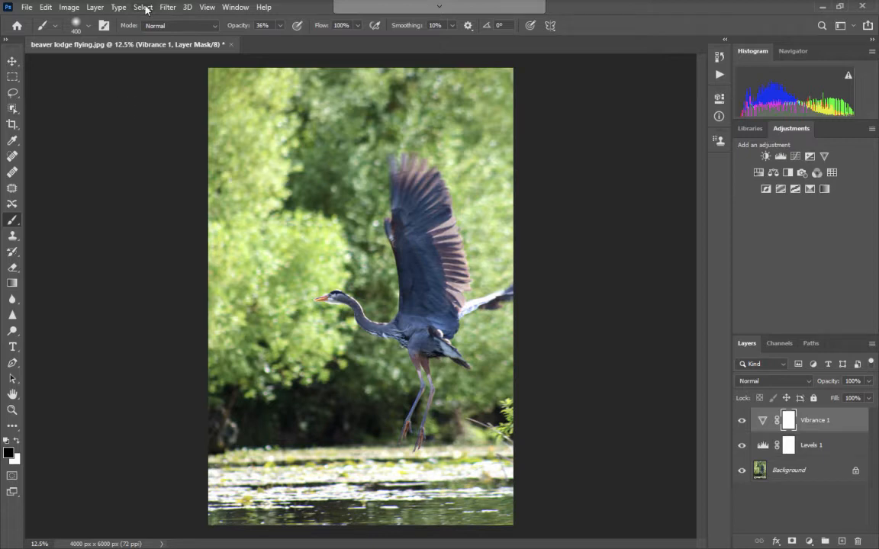
pyautogui.click(96, 8)
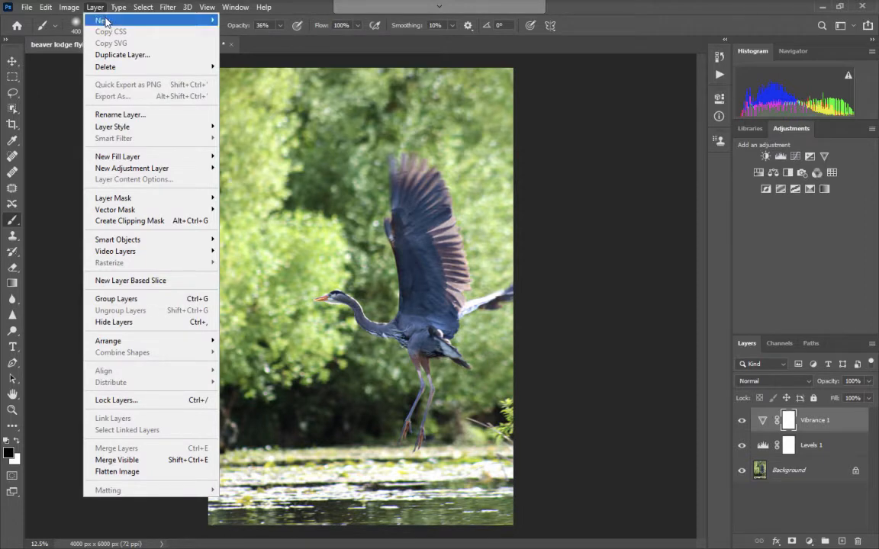
pyautogui.moveTo(105, 21)
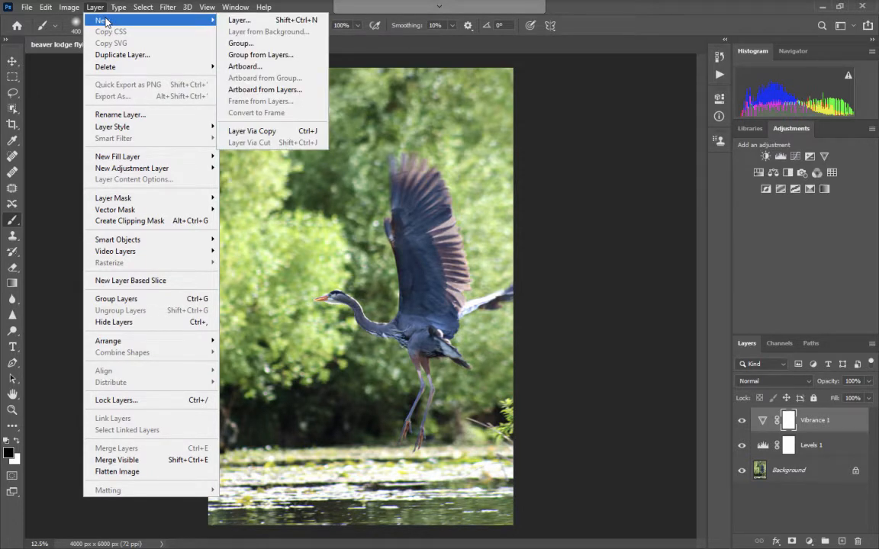
pyautogui.click(238, 25)
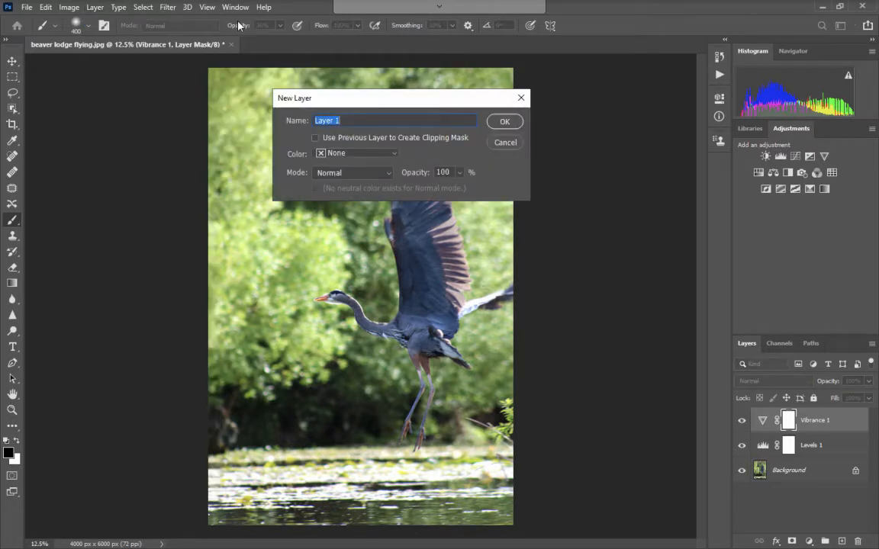
pyautogui.write('dog')
pyautogui.press('BackSpace')
pyautogui.write('dge & burn')
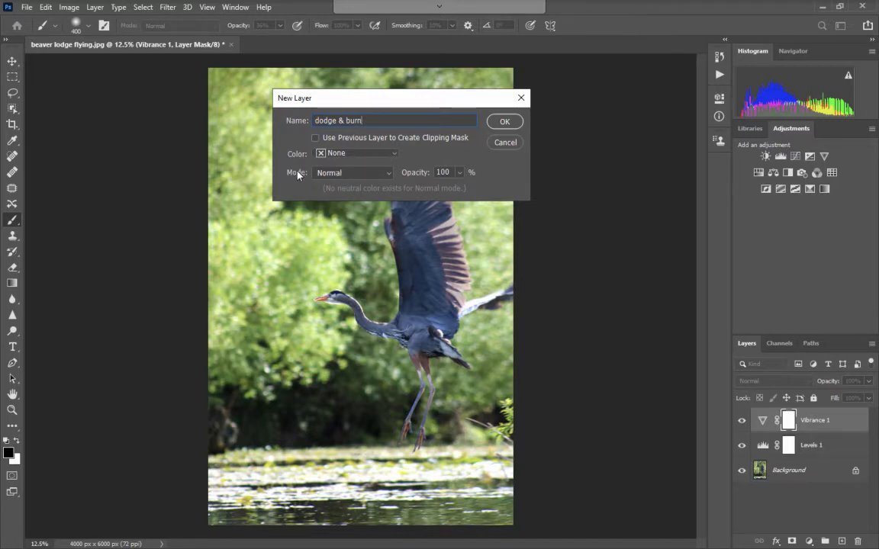
# Create the new layer in Overlay mode, filled with the Overlay-neutral color (50% gray)
pyautogui.click(328, 176)
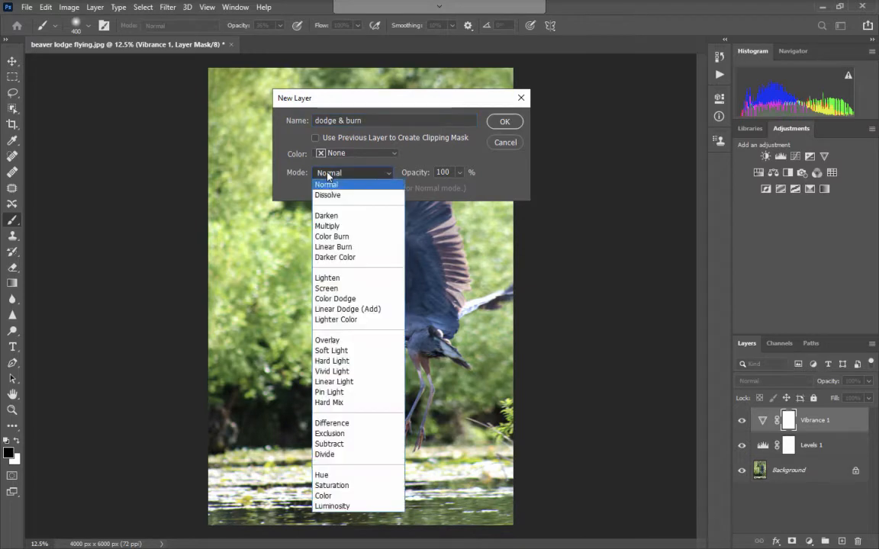
pyautogui.click(340, 345)
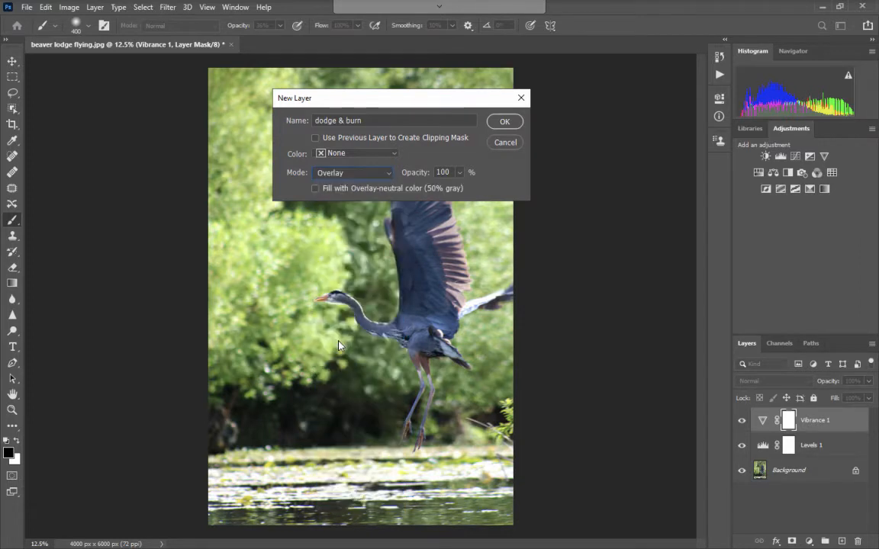
pyautogui.click(315, 189)
pyautogui.click(330, 174)
pyautogui.click(330, 174)
pyautogui.click(505, 122)
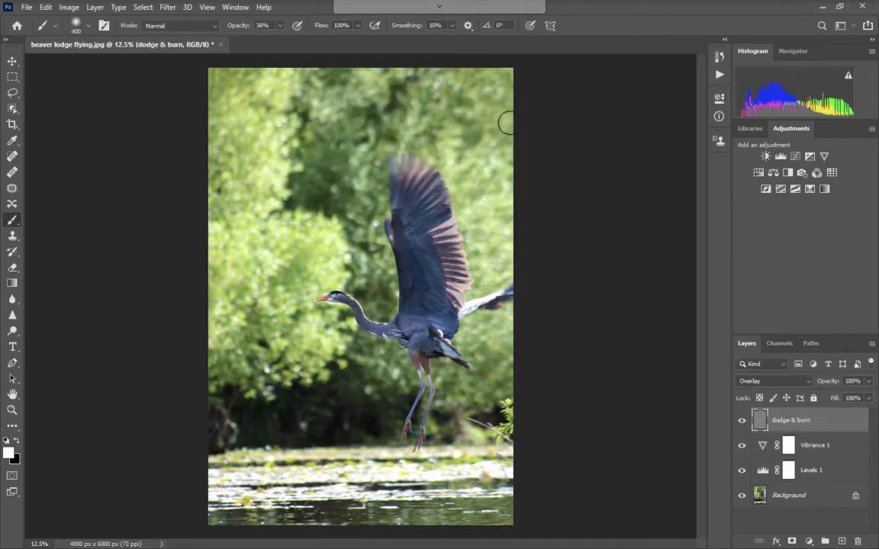
# Switch the dodge & burn layer to Normal blending to view its gray fill, and return it to Overlay
pyautogui.click(810, 381)
pyautogui.click(759, 260)
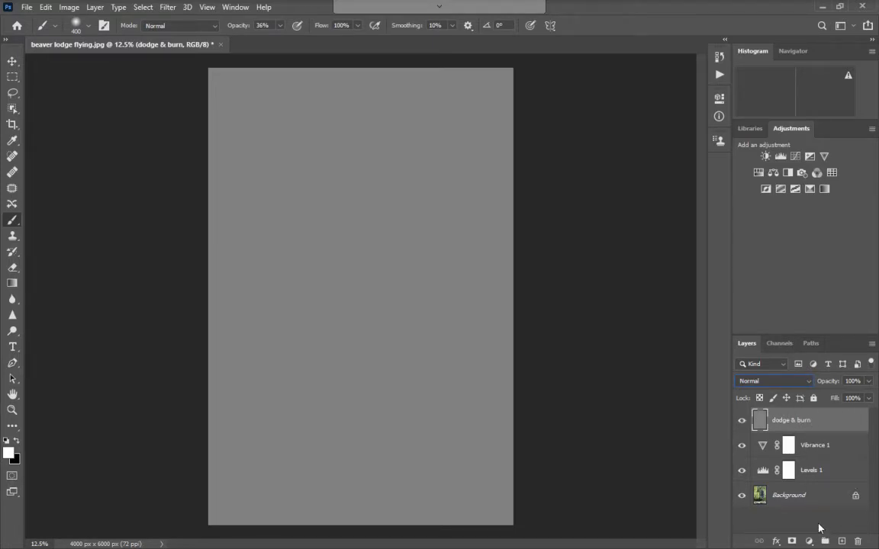
pyautogui.click(810, 381)
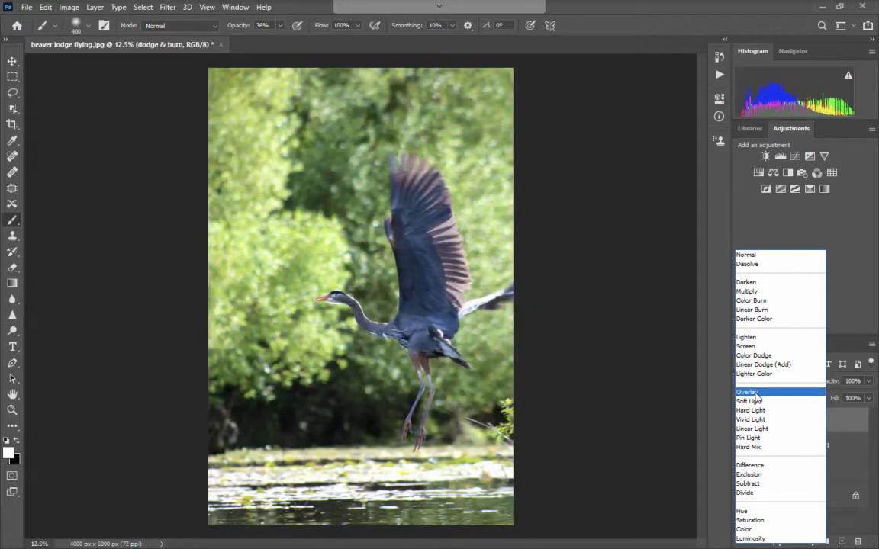
pyautogui.click(757, 399)
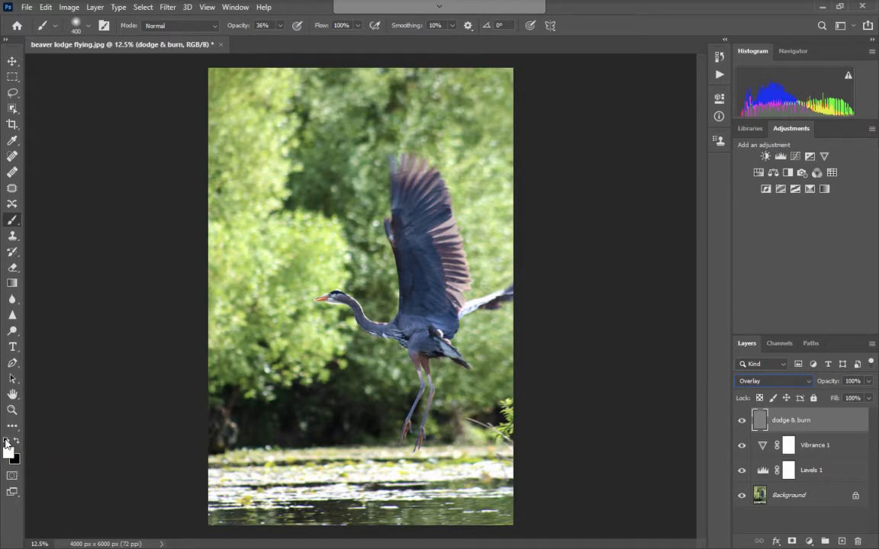
# Reset the foreground and background colors to the defaults and practice swapping them, finishing with black as the foreground
pyautogui.click(6, 441)
pyautogui.click(17, 442)
pyautogui.click(17, 442)
pyautogui.click(17, 442)
pyautogui.click(17, 443)
pyautogui.click(9, 59)
pyautogui.click(15, 438)
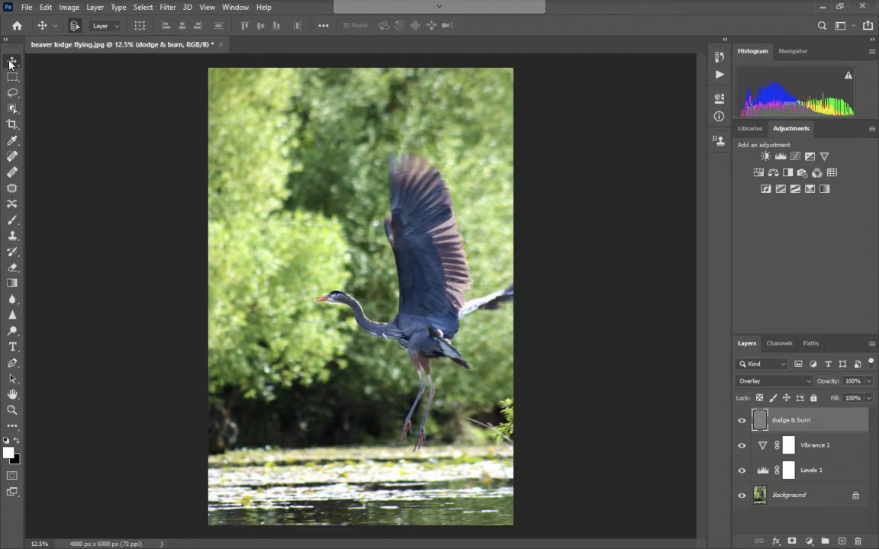
pyautogui.press('x')
pyautogui.press('x')
pyautogui.press('x')
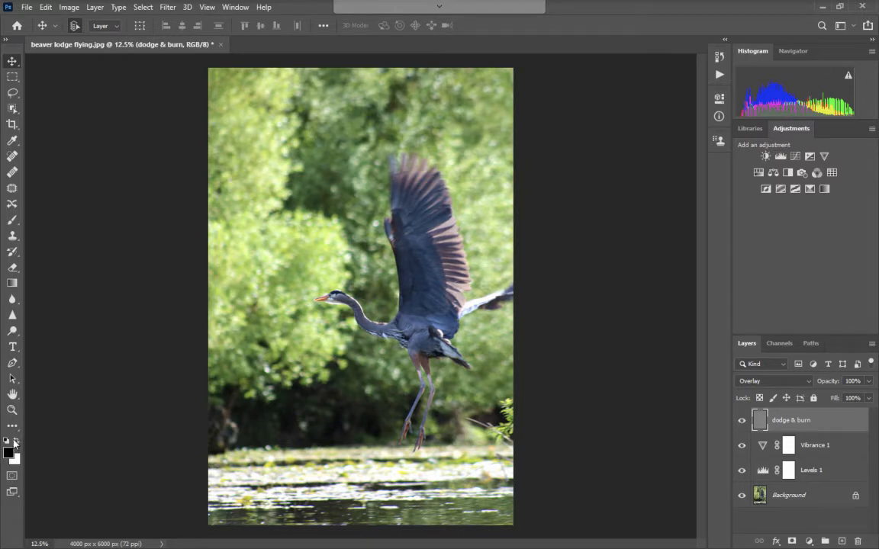
# Activate the Brush tool for painting on the dodge & burn layer
pyautogui.click(13, 220)
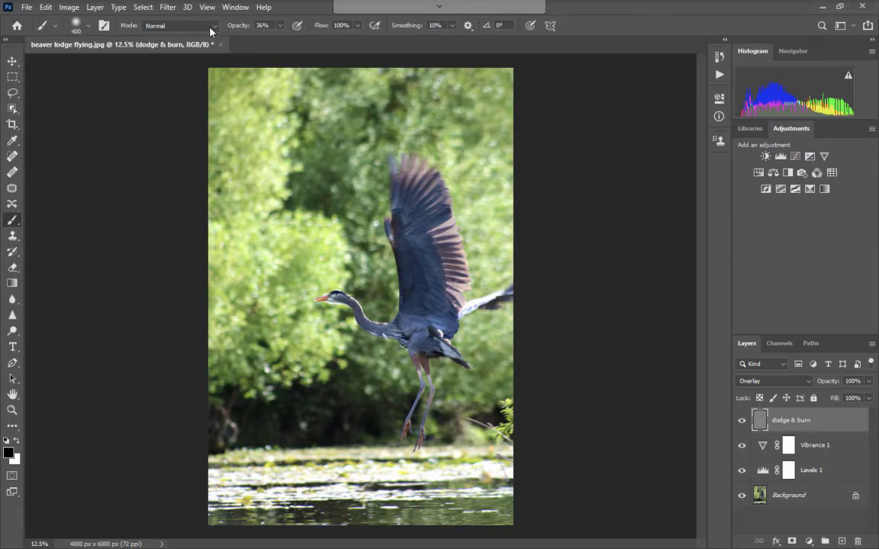
pyautogui.click(16, 60)
pyautogui.click(13, 173)
pyautogui.click(12, 187)
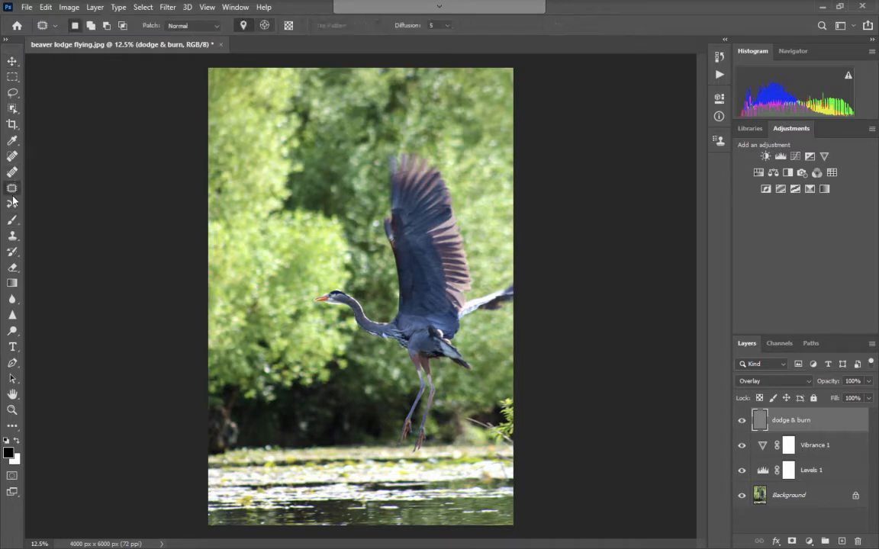
pyautogui.click(11, 221)
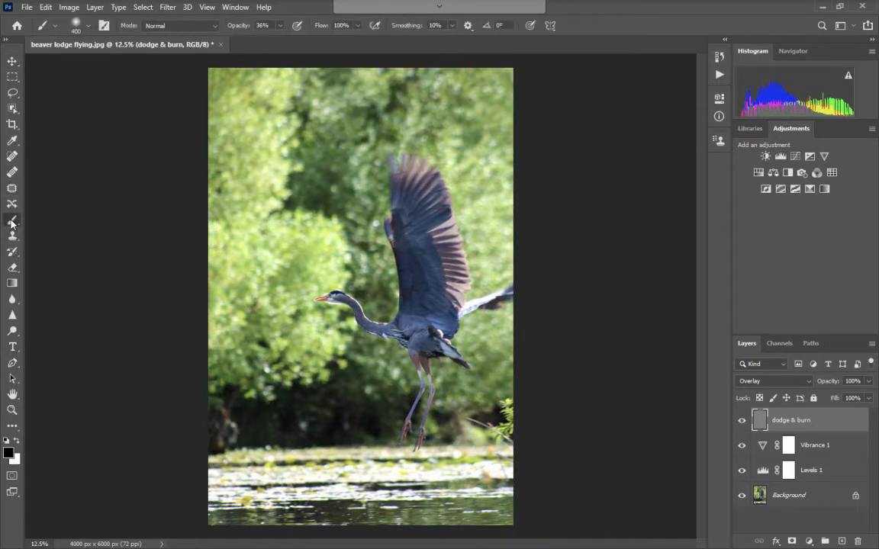
# Try a harder brush tip, return the hardness to 0%, and close the brush settings
pyautogui.click(90, 28)
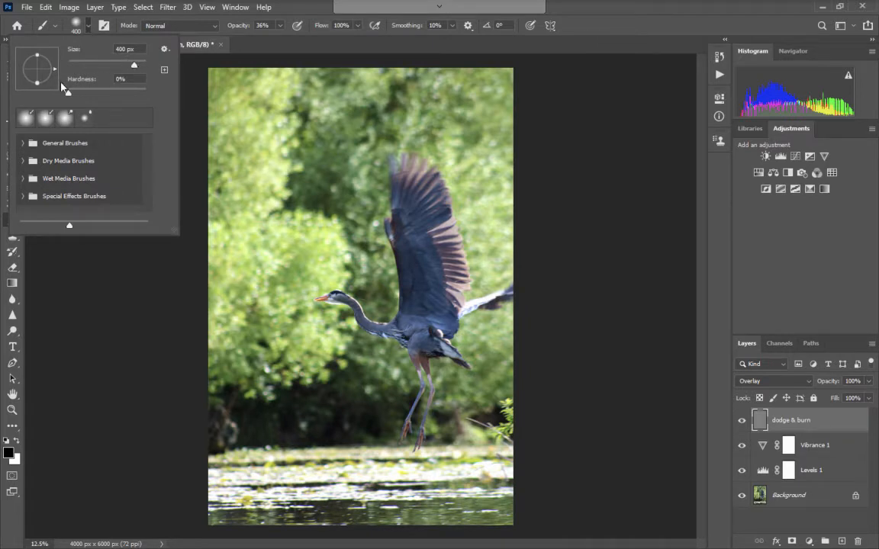
pyautogui.moveTo(68, 93); pyautogui.dragTo(59, 94)
pyautogui.moveTo(69, 93); pyautogui.dragTo(165, 89)
pyautogui.moveTo(145, 93); pyautogui.dragTo(51, 91)
pyautogui.click(89, 26)
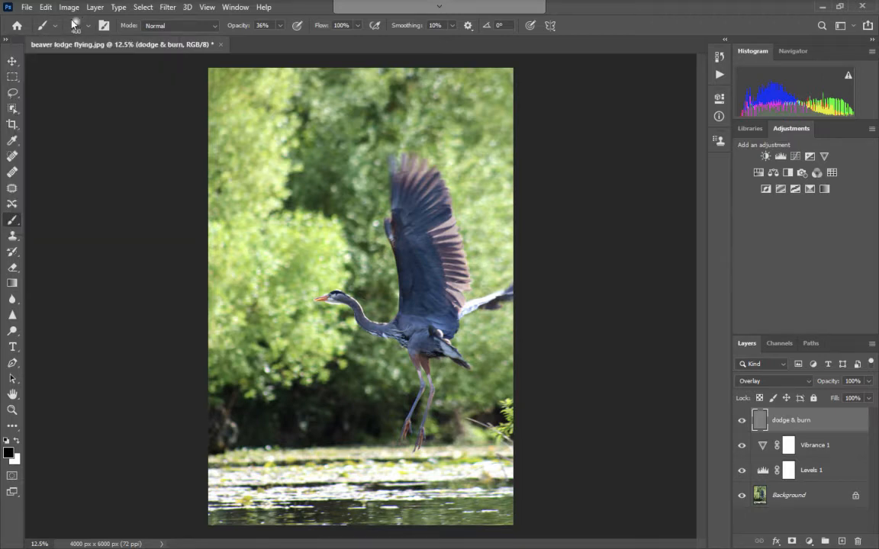
pyautogui.click(89, 26)
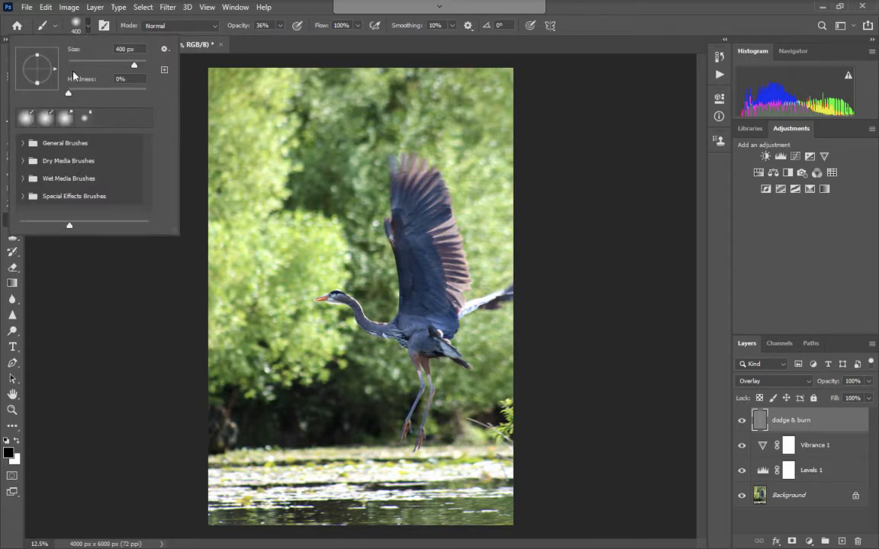
pyautogui.click(89, 26)
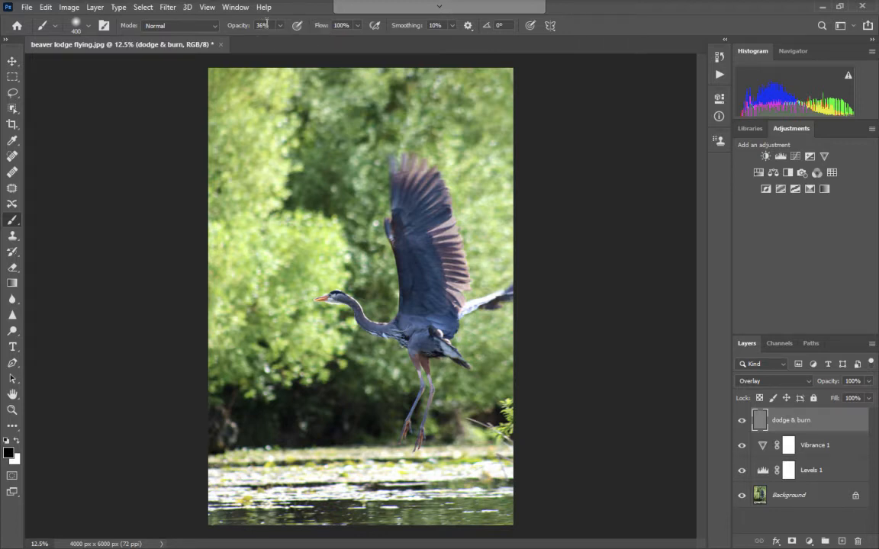
# Set the brush opacity to 15% and check the brush tip's size and hardness
pyautogui.click(279, 25)
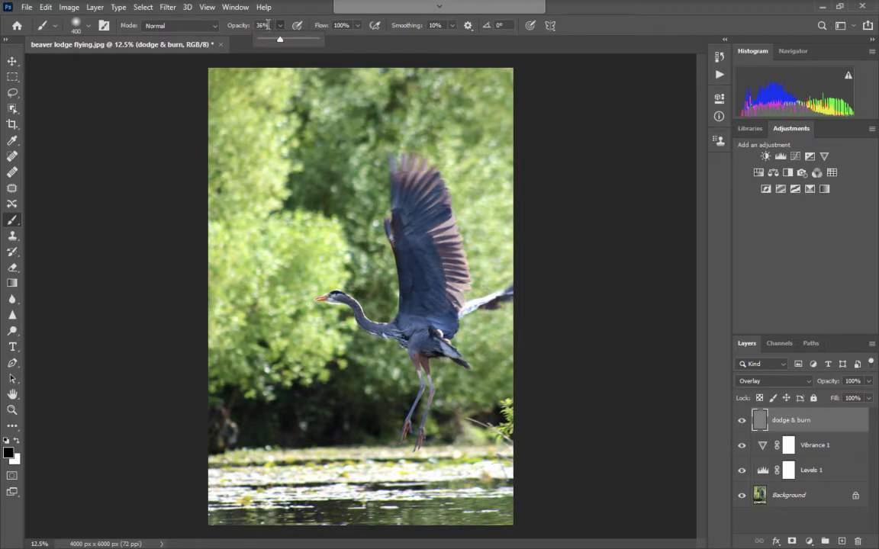
pyautogui.click(239, 27)
pyautogui.write('15')
pyautogui.press('Tab')
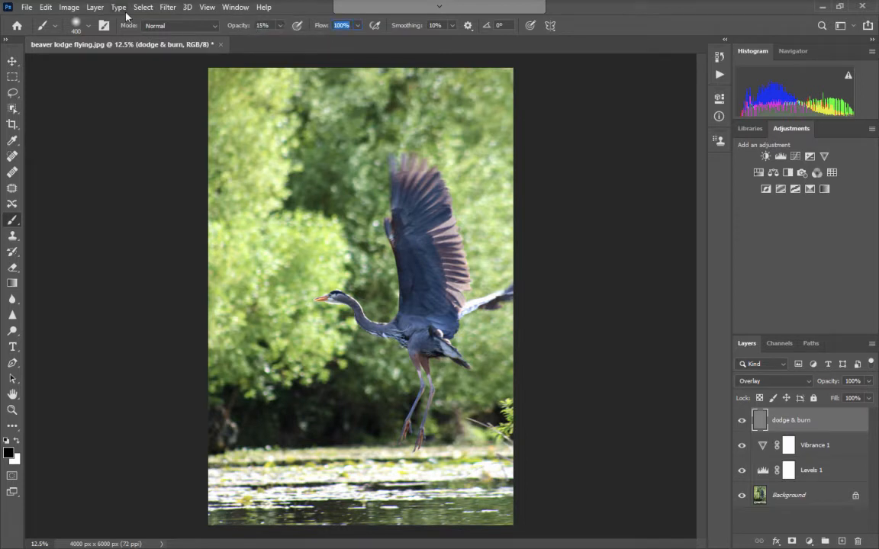
pyautogui.click(88, 26)
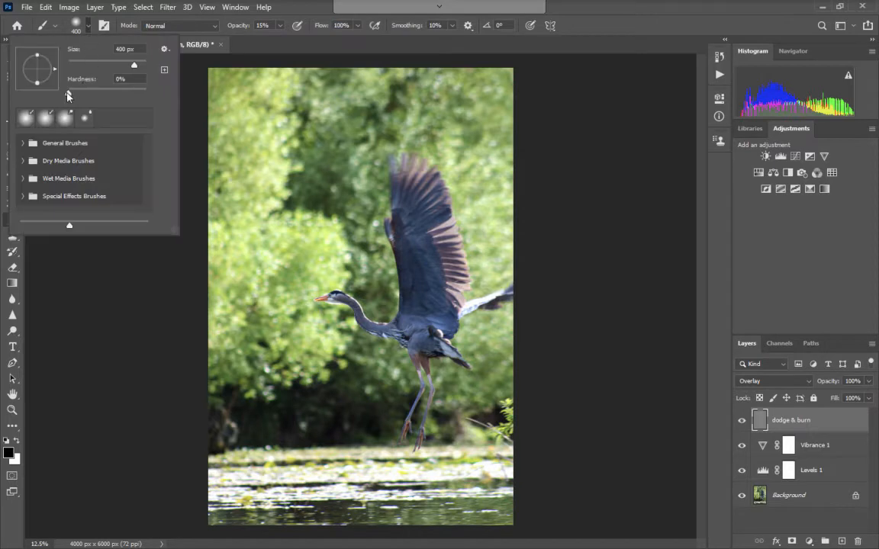
pyautogui.click(87, 29)
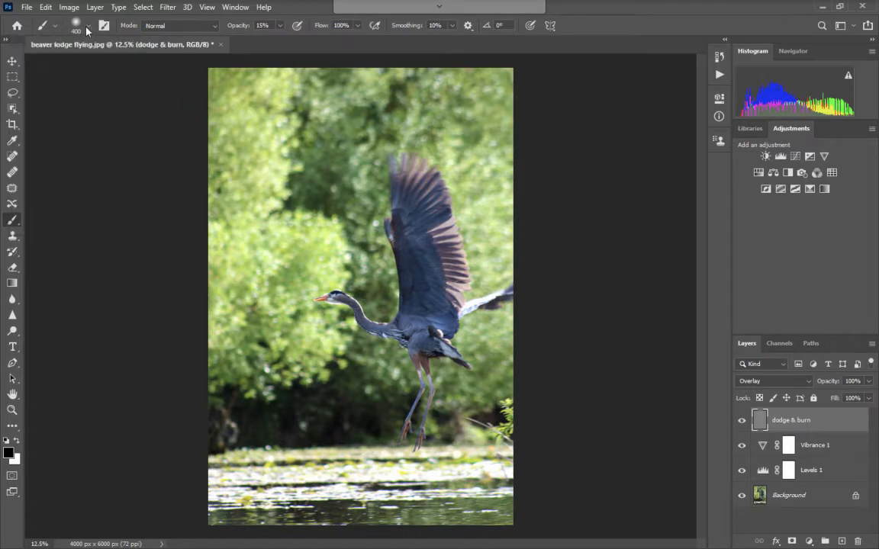
# Try a different brush opacity, restore it to 15%, and review the brush tip settings
pyautogui.click(282, 29)
pyautogui.moveTo(281, 42); pyautogui.dragTo(235, 24)
pyautogui.click(265, 24)
pyautogui.write('15')
pyautogui.click(88, 26)
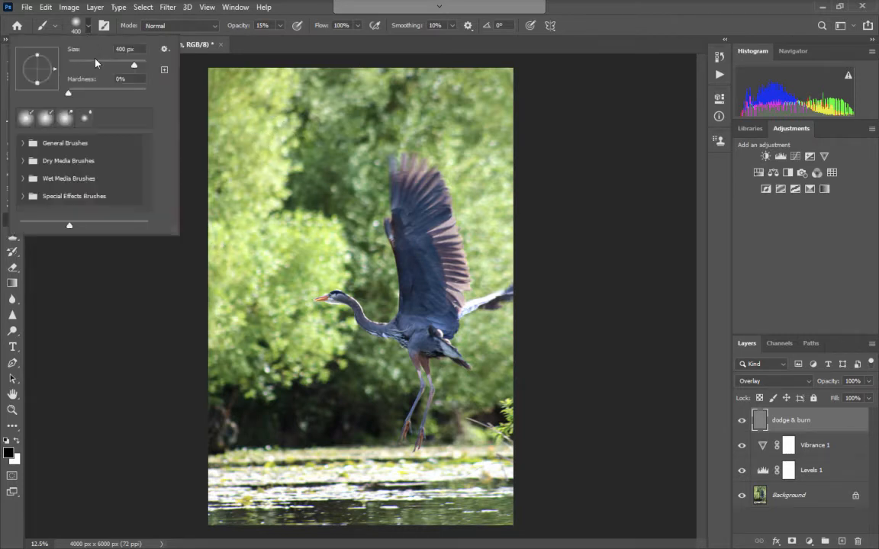
pyautogui.click(88, 26)
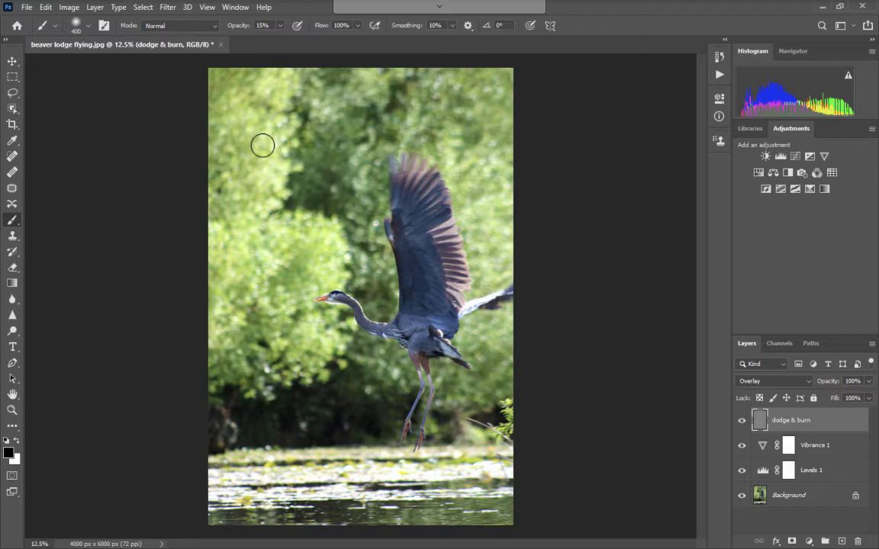
# Shrink the brush tip, and enlarge it to a size of 1100 px
pyautogui.press('[')
pyautogui.press('[')
pyautogui.press('[')
pyautogui.press('[')
pyautogui.press(']')
pyautogui.press(']')
pyautogui.press(']')
pyautogui.press(']')
pyautogui.press(']')
pyautogui.press(']')
pyautogui.press(']')
pyautogui.press(']')
pyautogui.press(']')
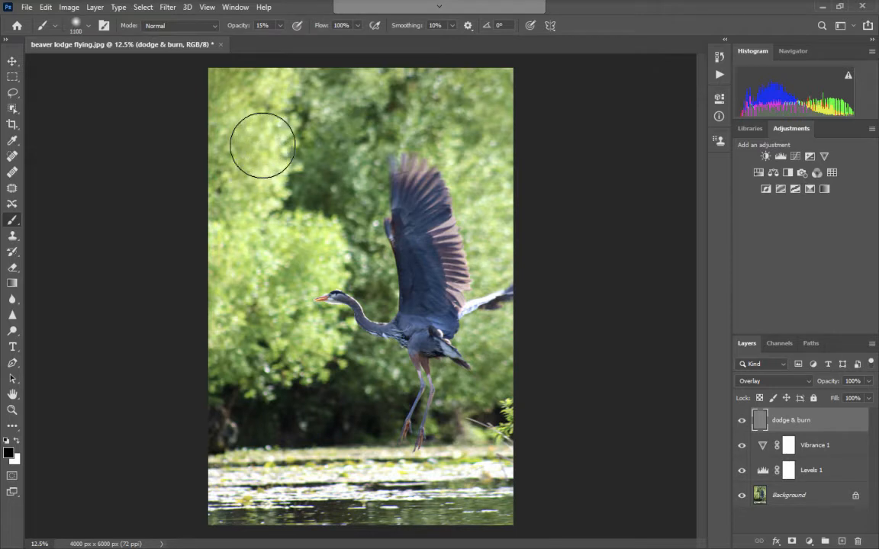
# Enlarge the brush to 2000 px and burn the background foliage and water with black on the dodge & burn layer
pyautogui.press(']')
pyautogui.press(']')
pyautogui.press(']')
pyautogui.press(']')
pyautogui.press(']')
pyautogui.press(']')
pyautogui.press(']')
pyautogui.press(']')
pyautogui.press(']')
pyautogui.press(']')
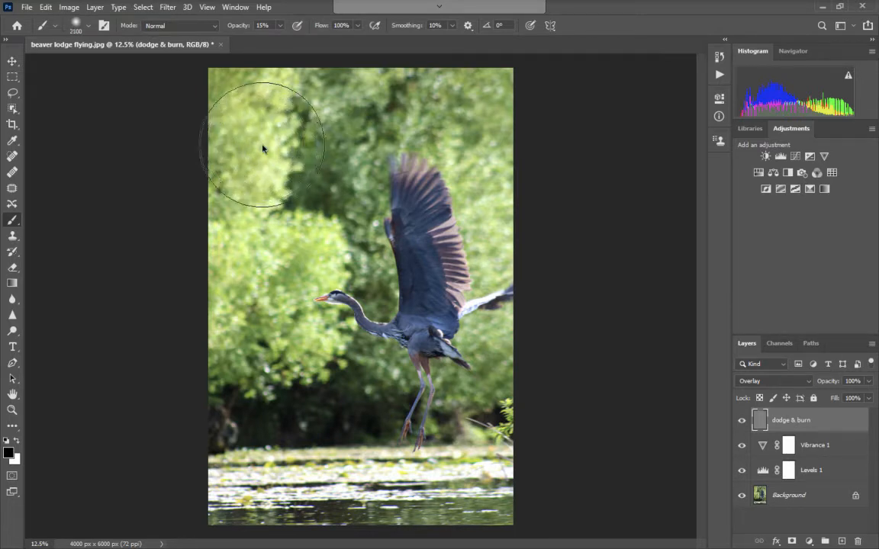
pyautogui.press('[')
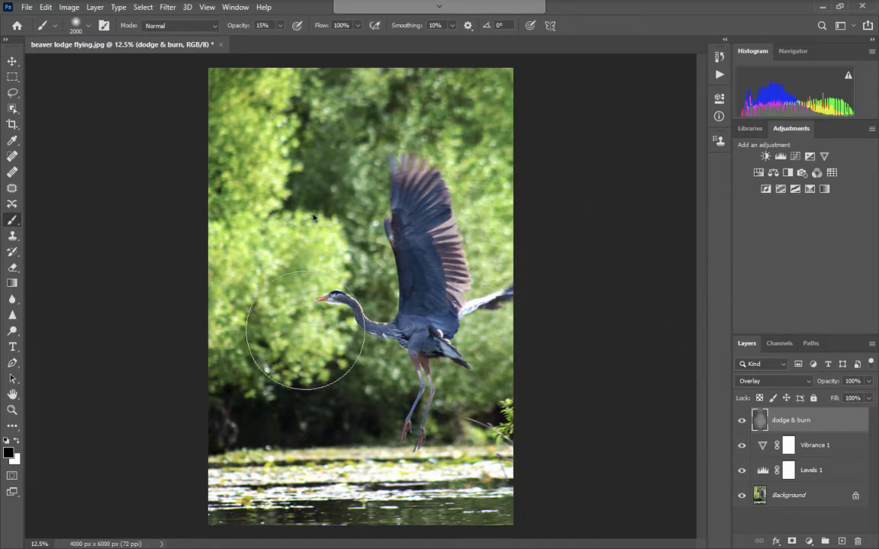
# Toggle the dodge & burn layer's visibility repeatedly to compare the photo with and without the burning
pyautogui.click(741, 422)
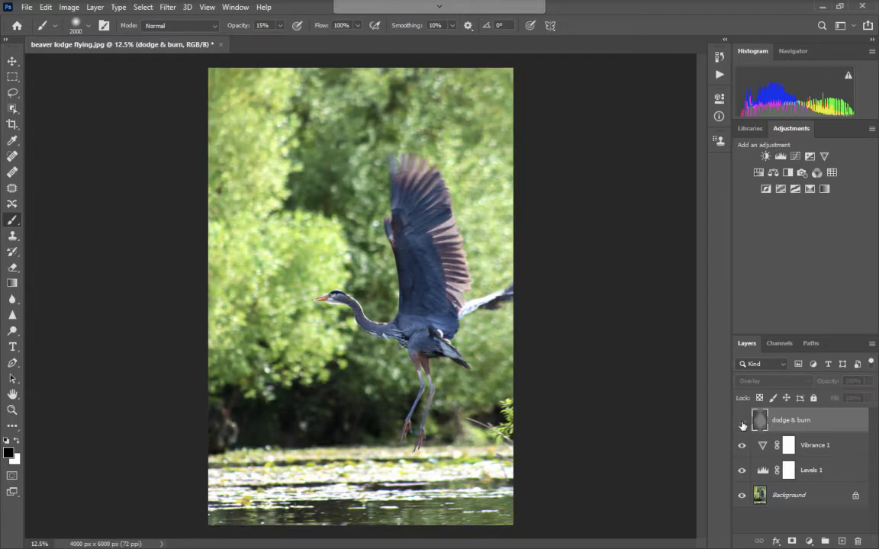
pyautogui.click(741, 422)
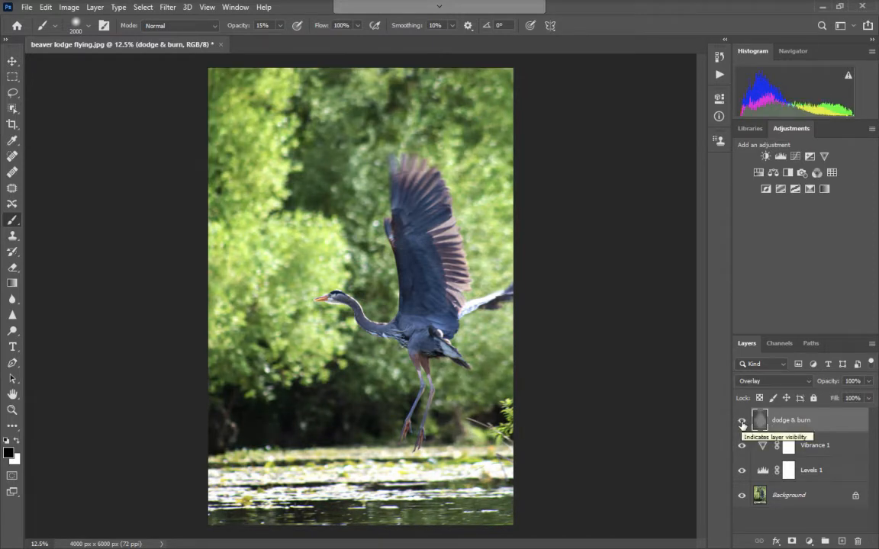
pyautogui.click(741, 422)
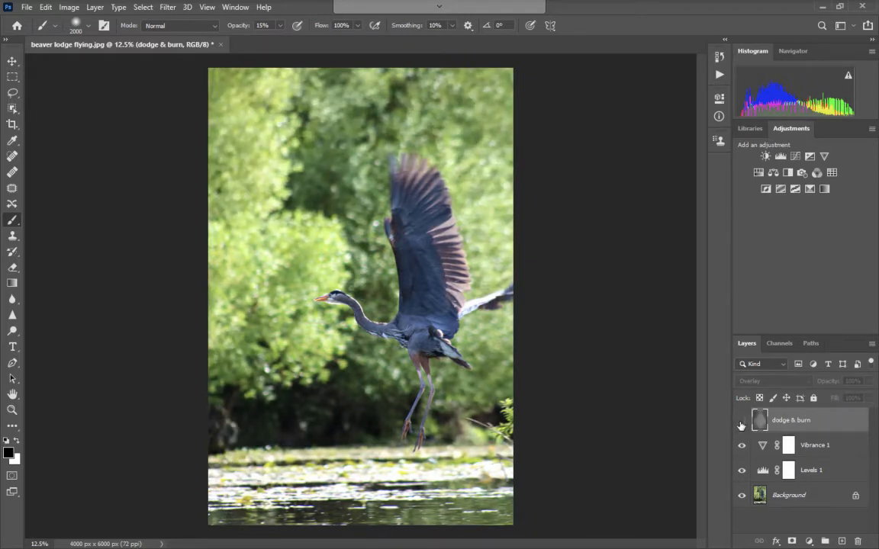
pyautogui.click(741, 422)
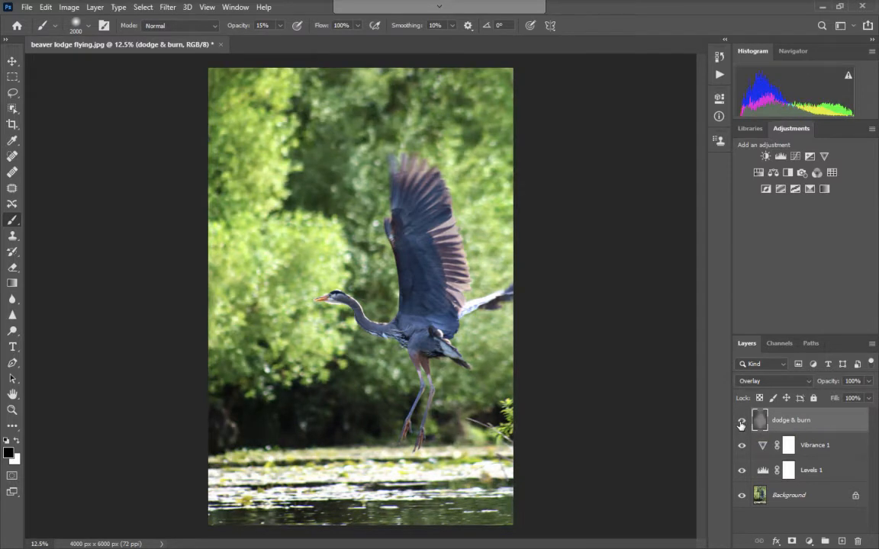
pyautogui.click(742, 423)
pyautogui.click(742, 423)
pyautogui.click(741, 423)
pyautogui.click(741, 423)
pyautogui.click(741, 423)
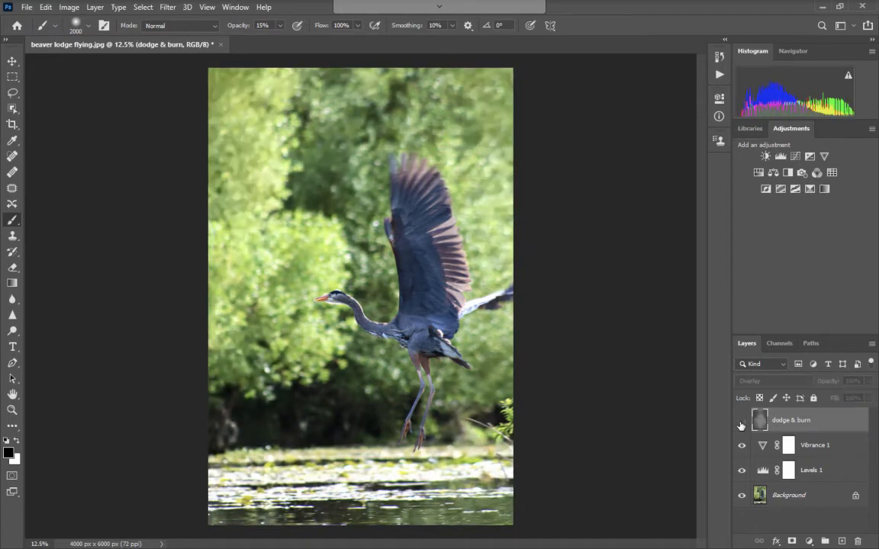
pyautogui.click(741, 423)
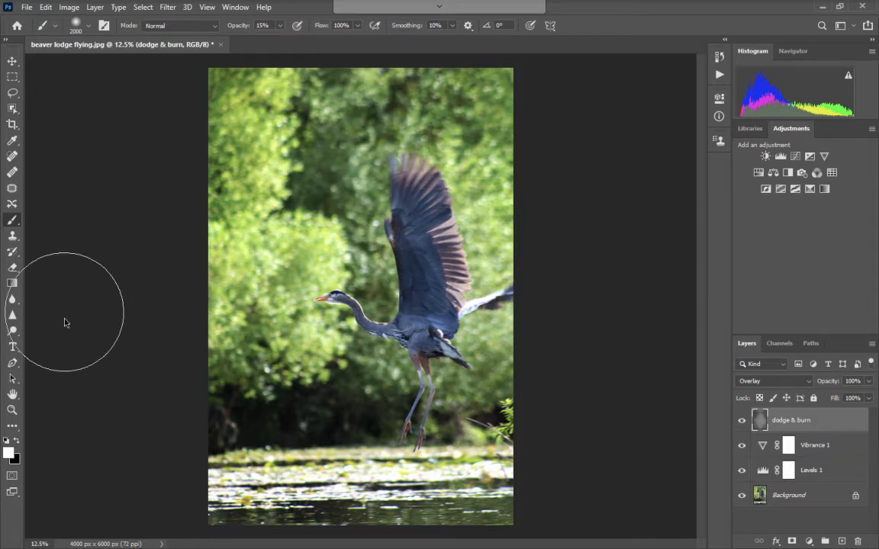
# Zoom in on the heron to 25% and examine its head, wing, body and legs
pyautogui.click(12, 412)
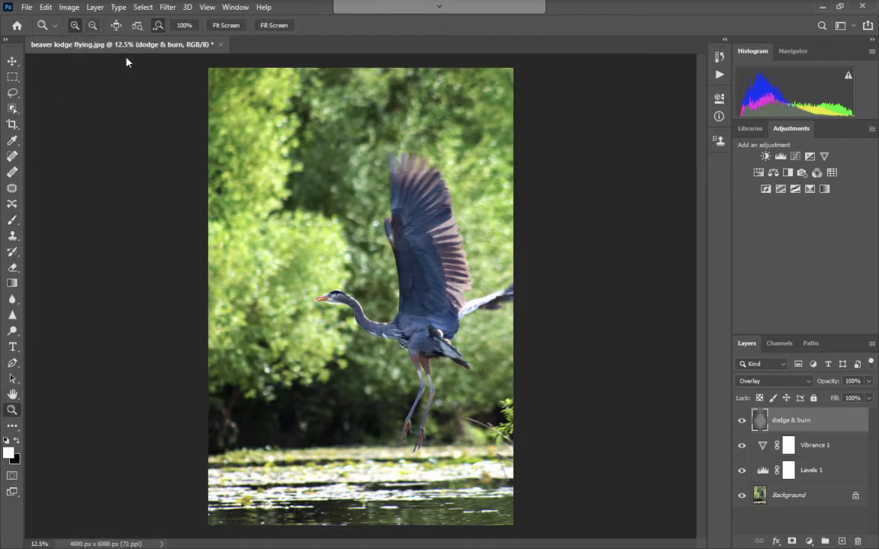
pyautogui.click(419, 302)
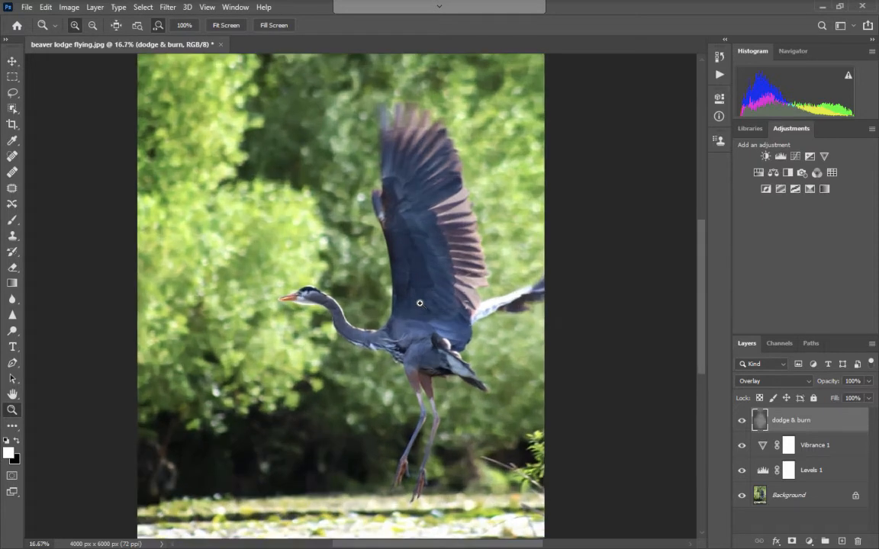
pyautogui.click(420, 302)
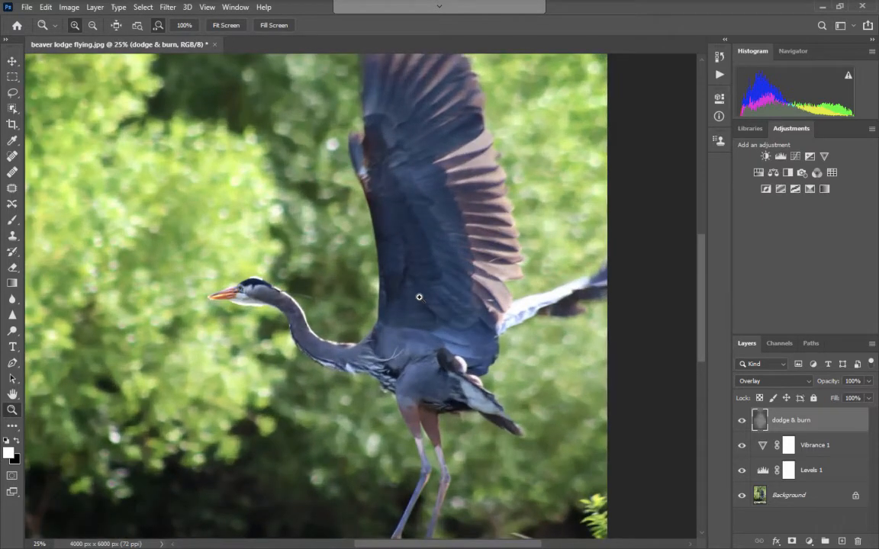
pyautogui.scroll(5, 419, 297)
pyautogui.hscroll(-9, 419, 297)
pyautogui.scroll(-6, 419, 297)
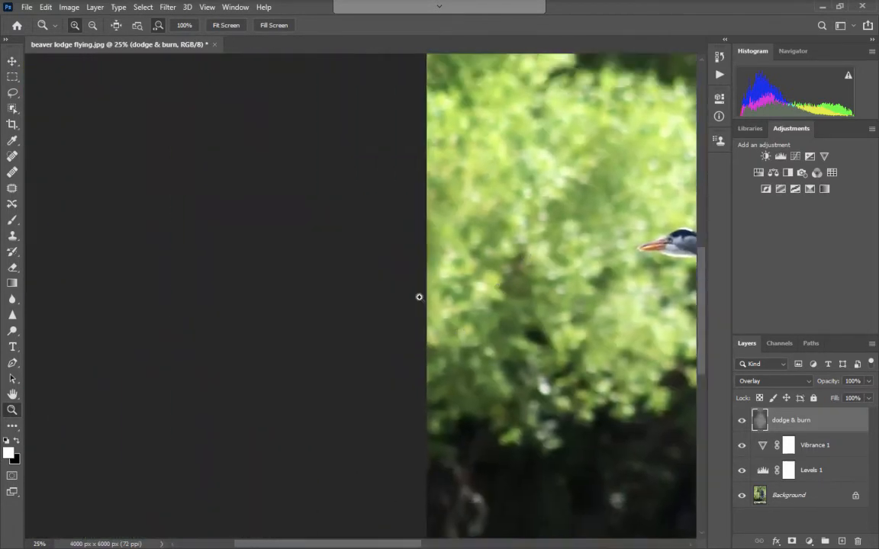
pyautogui.hscroll(4, 420, 297)
pyautogui.scroll(2, 419, 297)
pyautogui.hscroll(4, 419, 298)
pyautogui.scroll(-3, 419, 297)
pyautogui.hscroll(-1, 419, 297)
pyautogui.scroll(1, 420, 298)
pyautogui.hscroll(7, 419, 298)
pyautogui.scroll(-6, 420, 297)
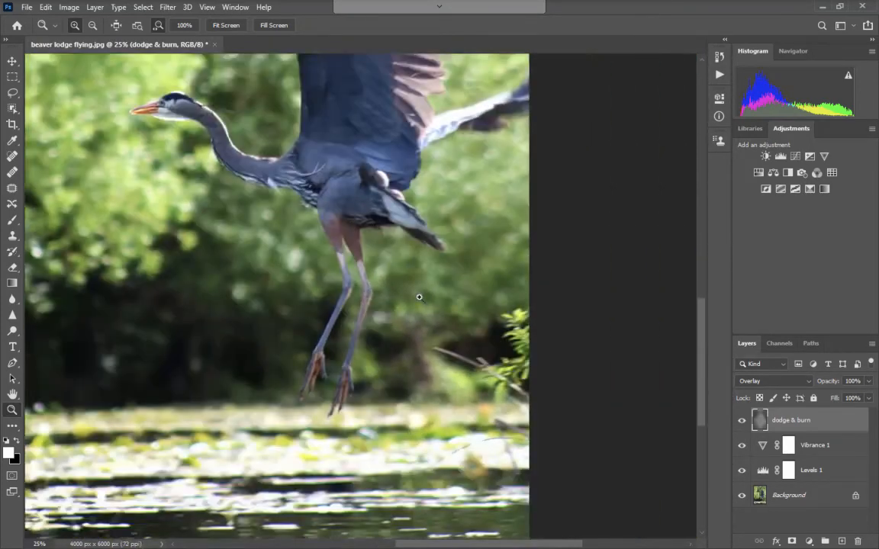
pyautogui.moveTo(702, 366); pyautogui.dragTo(688, 268)
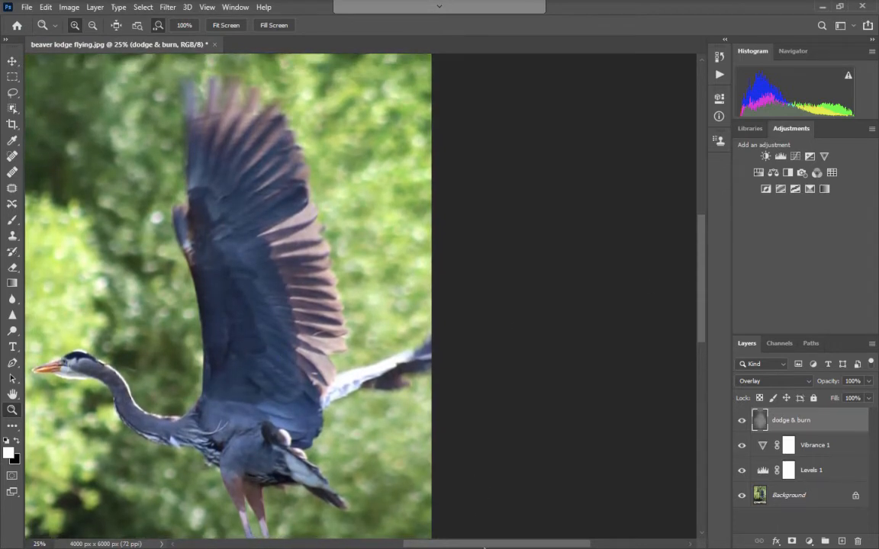
pyautogui.moveTo(489, 545); pyautogui.dragTo(435, 546)
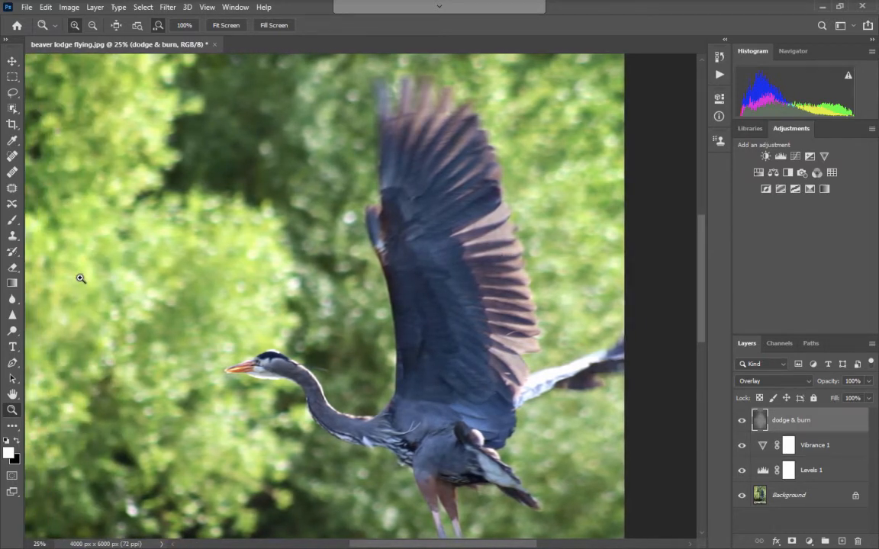
# Return to the Brush, reduce its size to 900 px, and dodge the heron's raised wing with white
pyautogui.click(13, 220)
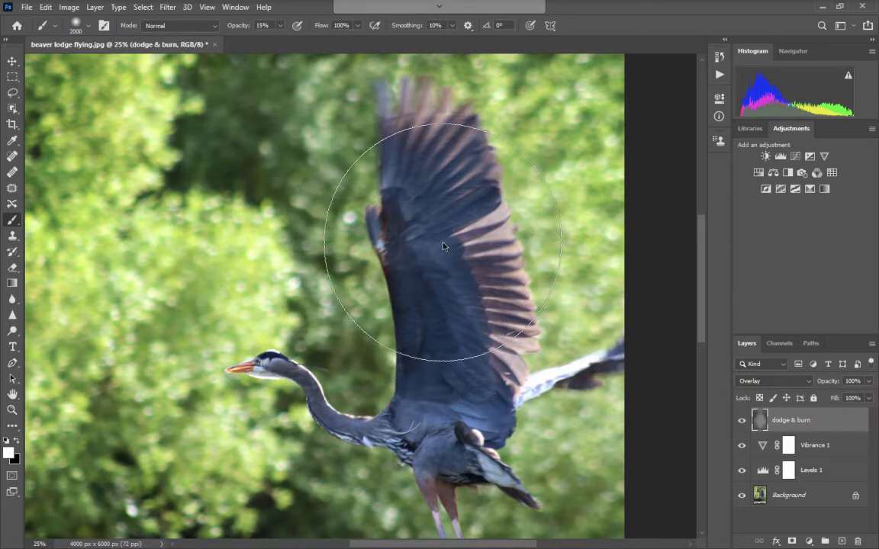
pyautogui.press('[')
pyautogui.press('[')
pyautogui.press('[')
pyautogui.press('[')
pyautogui.press('[')
pyautogui.press('[')
pyautogui.press('[')
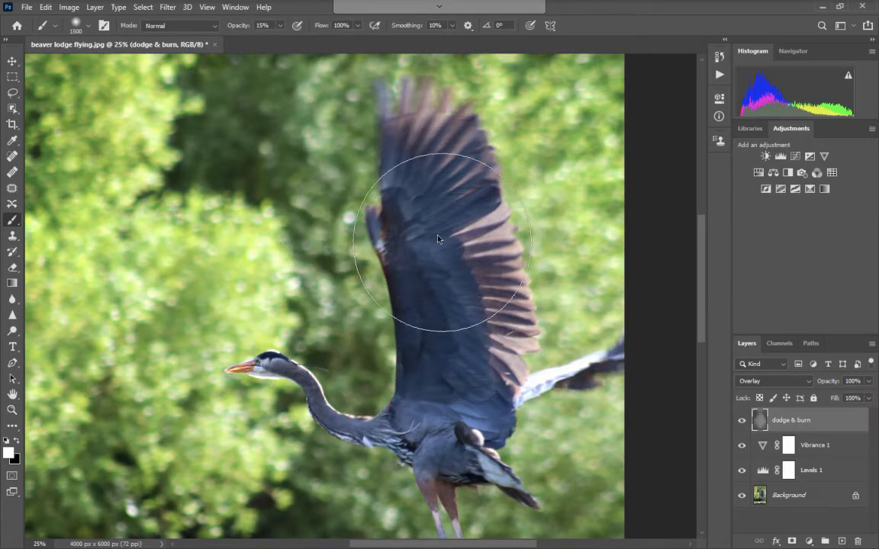
pyautogui.press('[')
pyautogui.press('[')
pyautogui.press('[')
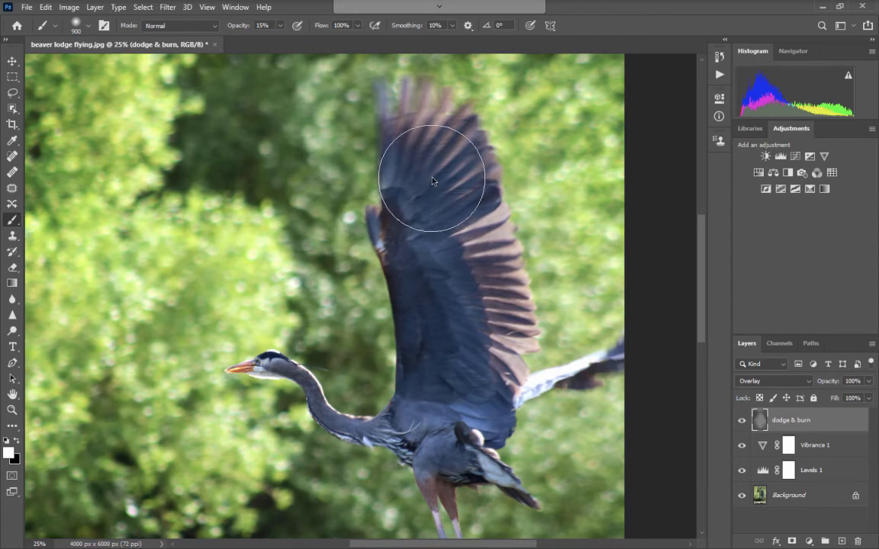
pyautogui.moveTo(432, 176)
pyautogui.mouseDown()
pyautogui.moveTo(441, 248)
pyautogui.moveTo(429, 156)
pyautogui.moveTo(450, 332)
pyautogui.moveTo(447, 392)
pyautogui.moveTo(438, 318)
pyautogui.moveTo(445, 323)
pyautogui.moveTo(468, 286)
pyautogui.moveTo(464, 271)
pyautogui.moveTo(454, 283)
pyautogui.moveTo(445, 408)
pyautogui.moveTo(432, 311)
pyautogui.moveTo(437, 256)
pyautogui.moveTo(430, 288)
pyautogui.moveTo(445, 396)
pyautogui.moveTo(465, 393)
pyautogui.moveTo(455, 395)
pyautogui.moveTo(459, 141)
pyautogui.moveTo(504, 264)
pyautogui.moveTo(479, 165)
pyautogui.moveTo(514, 365)
pyautogui.moveTo(493, 397)
pyautogui.moveTo(501, 294)
pyautogui.moveTo(448, 370)
pyautogui.moveTo(421, 276)
pyautogui.moveTo(440, 333)
pyautogui.moveTo(446, 430)
pyautogui.moveTo(464, 436)
pyautogui.moveTo(389, 425)
pyautogui.mouseUp()
# Reduce the brush to 500 px and dodge the heron's upper body around the base of the raised wing
pyautogui.press('[')
pyautogui.press('[')
pyautogui.press('[')
pyautogui.press('[')
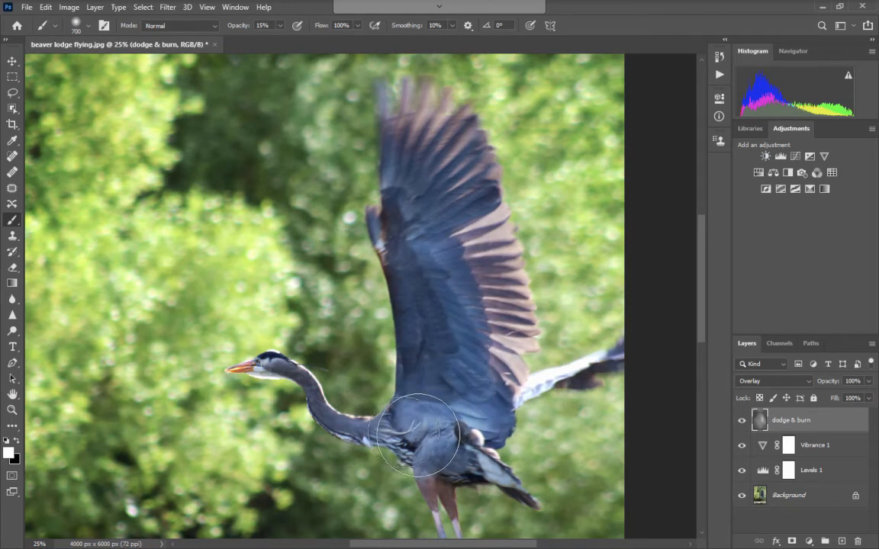
pyautogui.moveTo(450, 401); pyautogui.dragTo(456, 406)
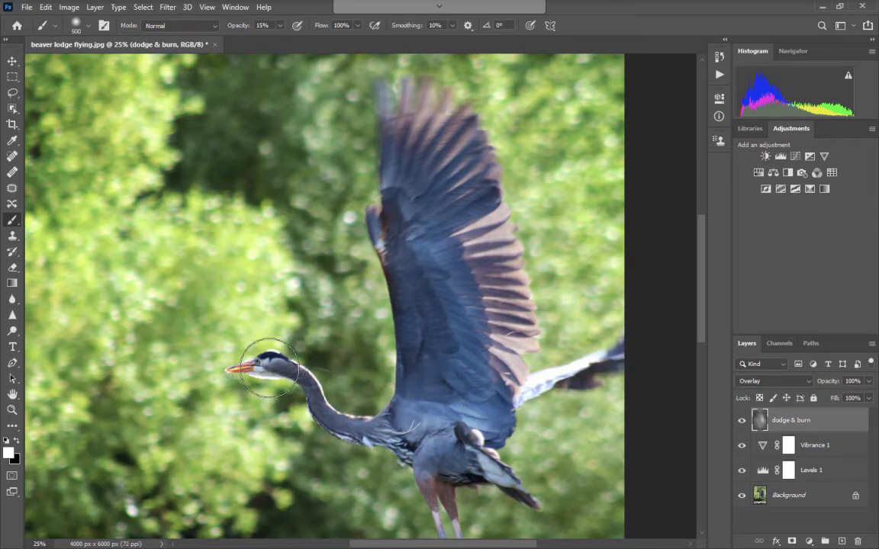
# Shrink the brush to 200 px and lighten the heron's neck with white strokes from the head to the chest
pyautogui.press('[')
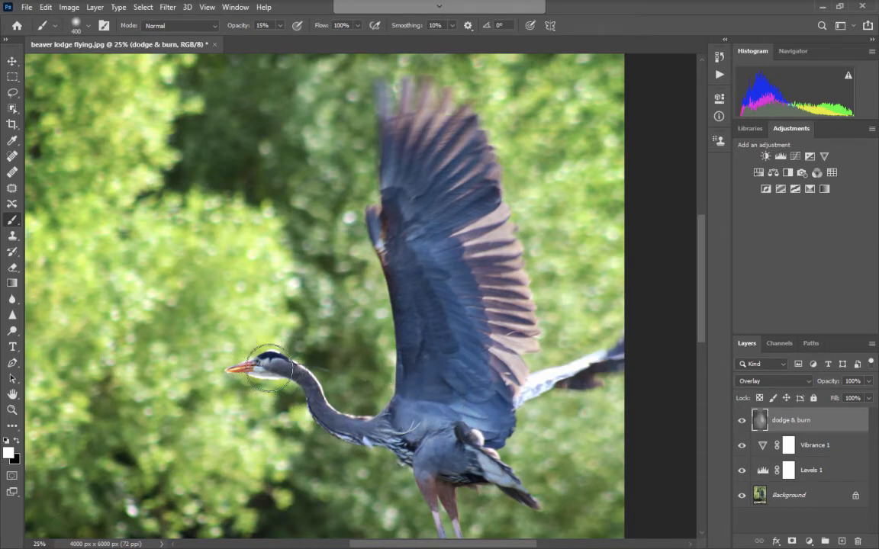
pyautogui.press('[')
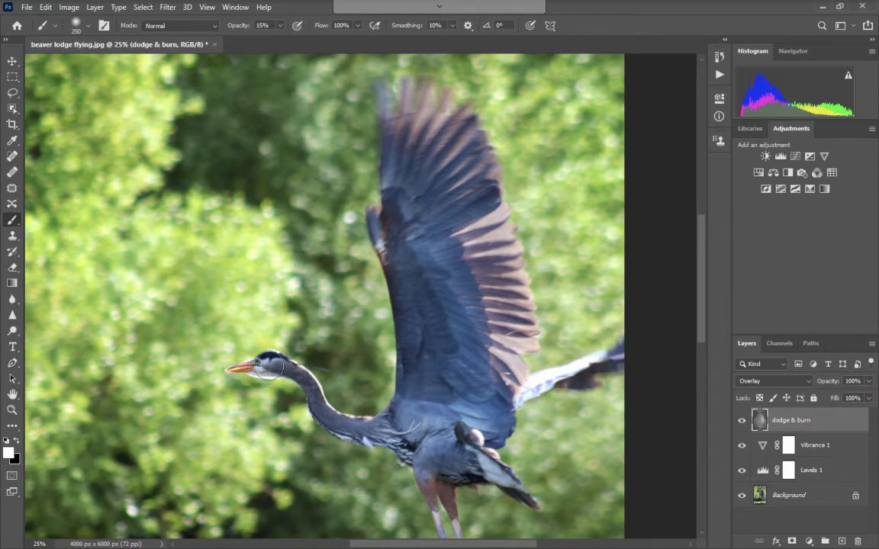
pyautogui.press('[')
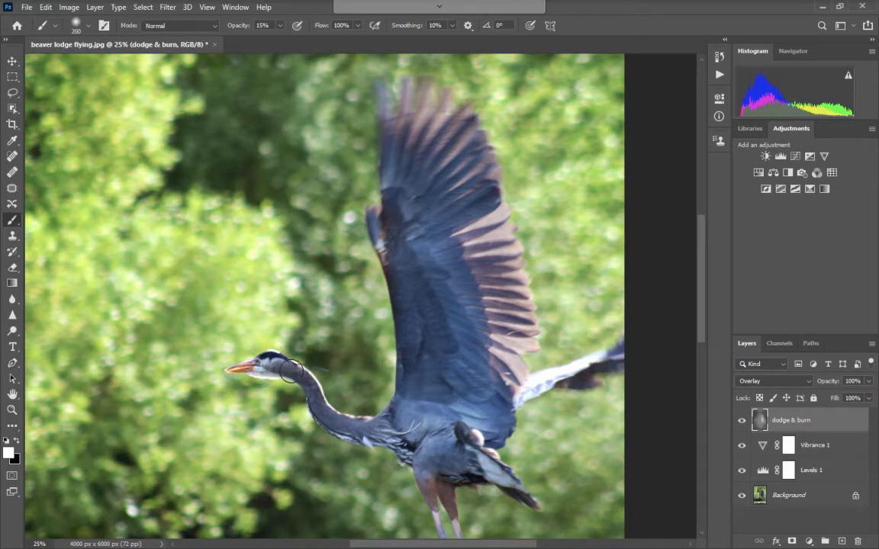
pyautogui.moveTo(291, 371)
pyautogui.mouseDown()
pyautogui.moveTo(347, 424)
pyautogui.moveTo(414, 421)
pyautogui.mouseUp()
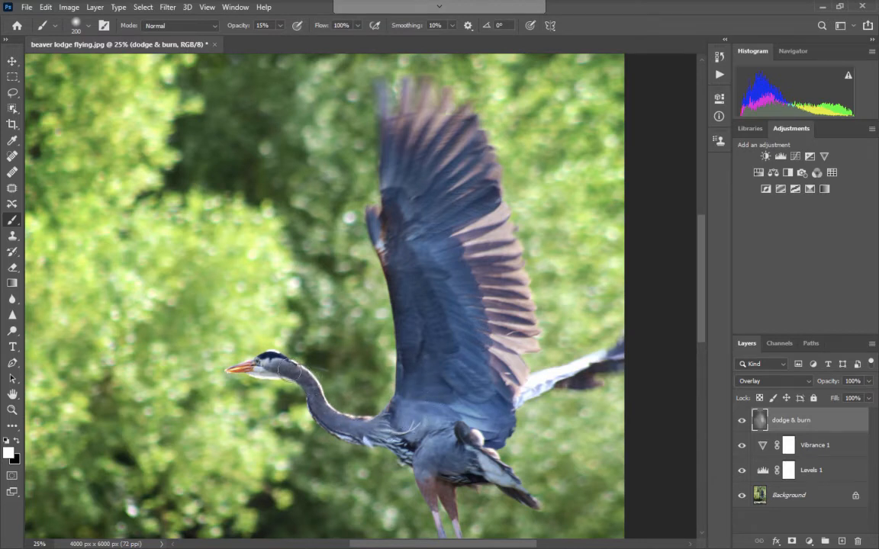
pyautogui.moveTo(288, 368); pyautogui.dragTo(340, 417)
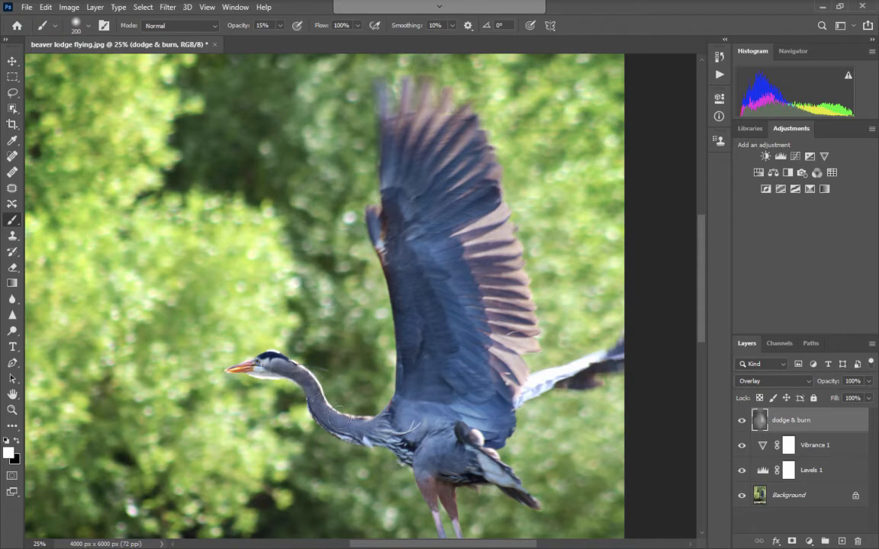
# Enlarge the brush to 700 px and add another white stroke over the dark inner part of the raised wing
pyautogui.scroll(-3, 497, 413)
pyautogui.hscroll(-6, 496, 413)
pyautogui.scroll(3, 496, 414)
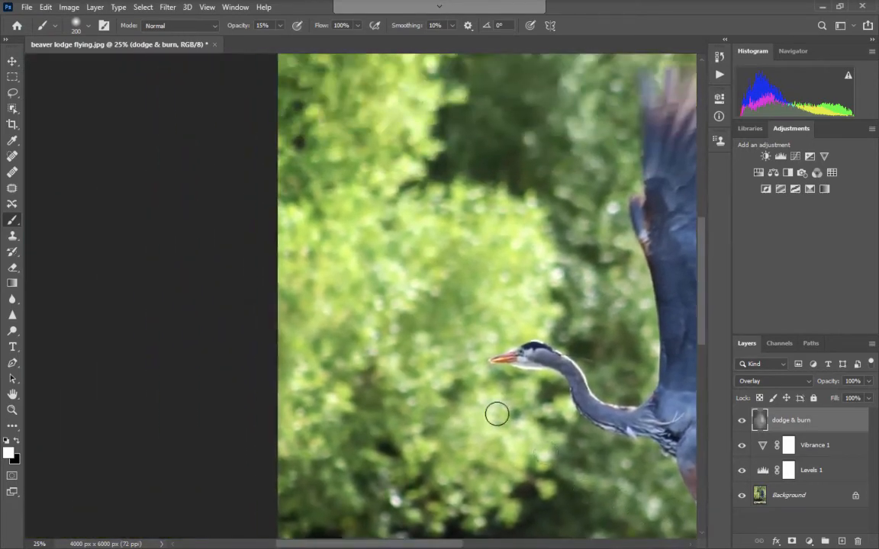
pyautogui.hscroll(5, 497, 414)
pyautogui.scroll(-3, 496, 413)
pyautogui.scroll(3, 496, 414)
pyautogui.hscroll(-1, 496, 413)
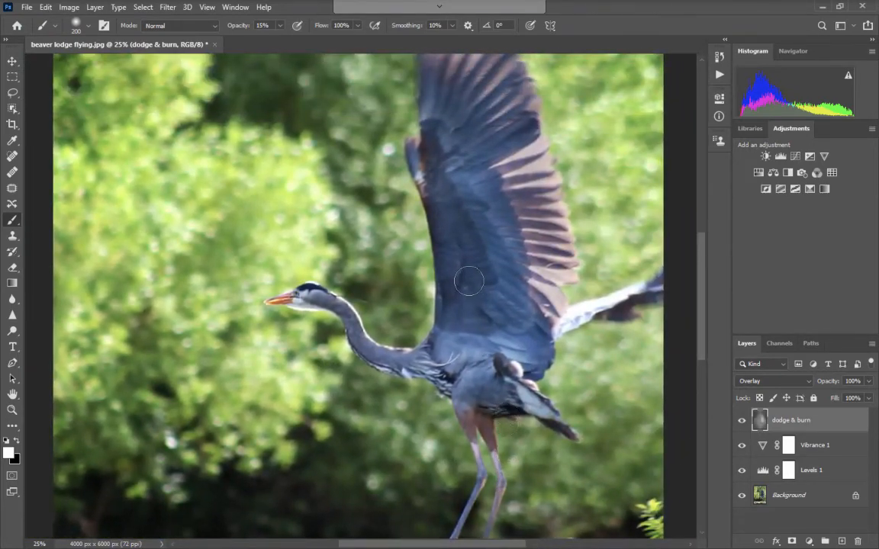
pyautogui.press(']')
pyautogui.press(']')
pyautogui.press(']')
pyautogui.press(']')
pyautogui.press(']')
pyautogui.press(']')
pyautogui.moveTo(457, 230)
pyautogui.mouseDown()
pyautogui.moveTo(467, 222)
pyautogui.moveTo(471, 323)
pyautogui.moveTo(468, 265)
pyautogui.mouseUp()
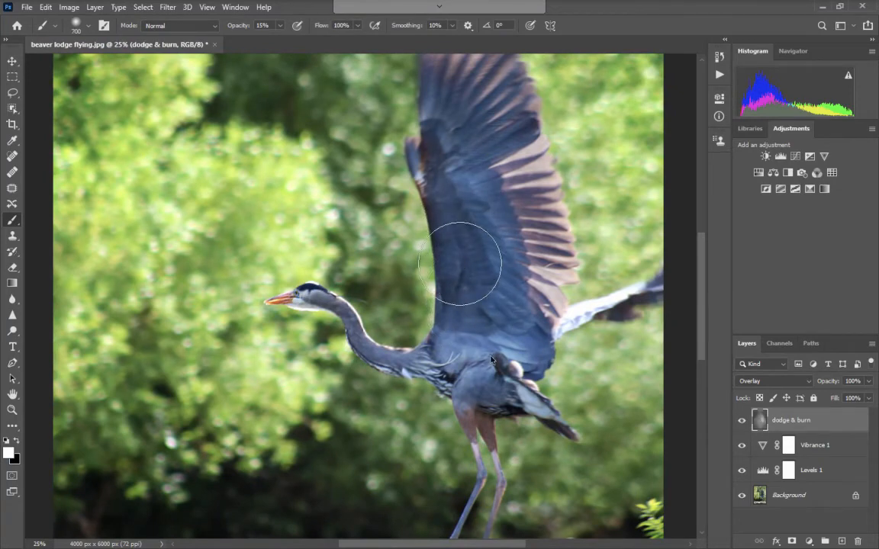
# Shrink the brush to 125 px and lighten the heron's legs with white
pyautogui.scroll(-2, 506, 355)
pyautogui.hscroll(-6, 506, 355)
pyautogui.scroll(-5, 506, 356)
pyautogui.hscroll(-3, 506, 355)
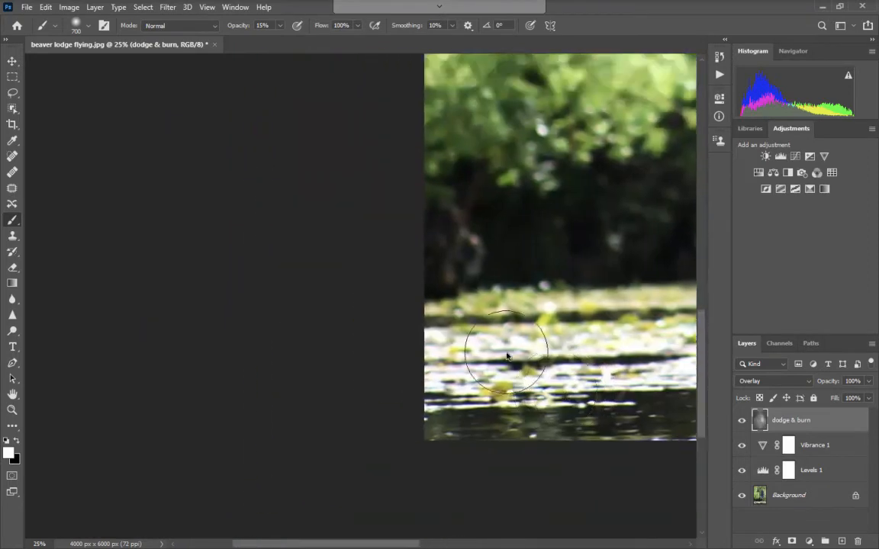
pyautogui.hscroll(6, 506, 355)
pyautogui.scroll(-3, 507, 356)
pyautogui.hscroll(-1, 506, 355)
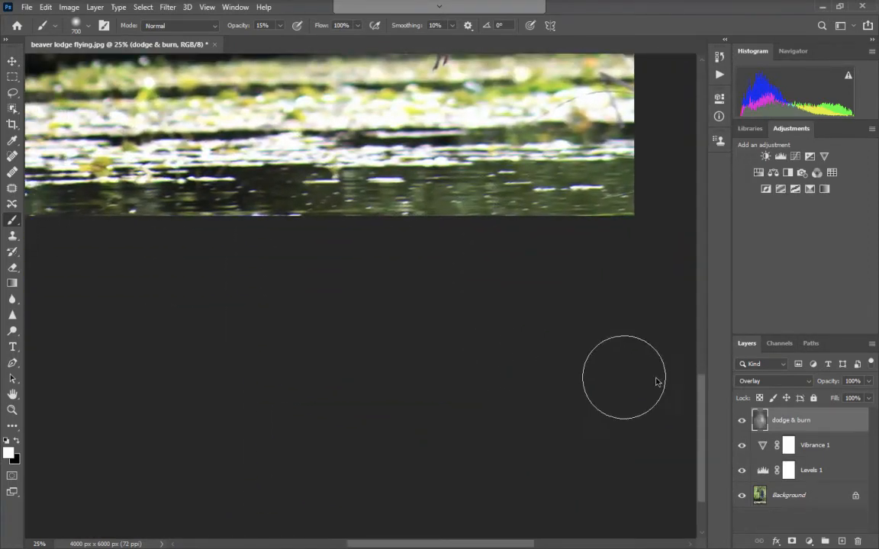
pyautogui.moveTo(699, 398); pyautogui.dragTo(685, 312)
pyautogui.press('[')
pyautogui.press('[')
pyautogui.press('[')
pyautogui.press('[')
pyautogui.press('[')
pyautogui.press('[')
pyautogui.press('[')
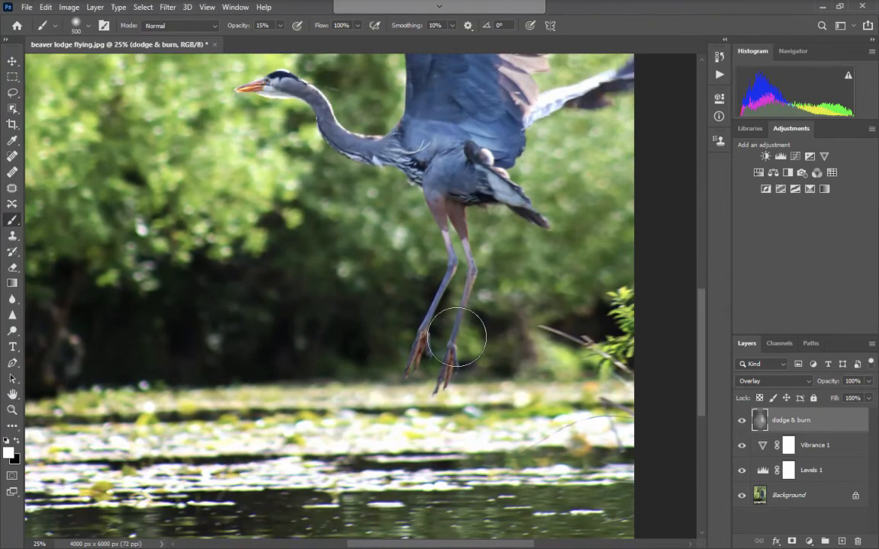
pyautogui.press('[')
pyautogui.press('[')
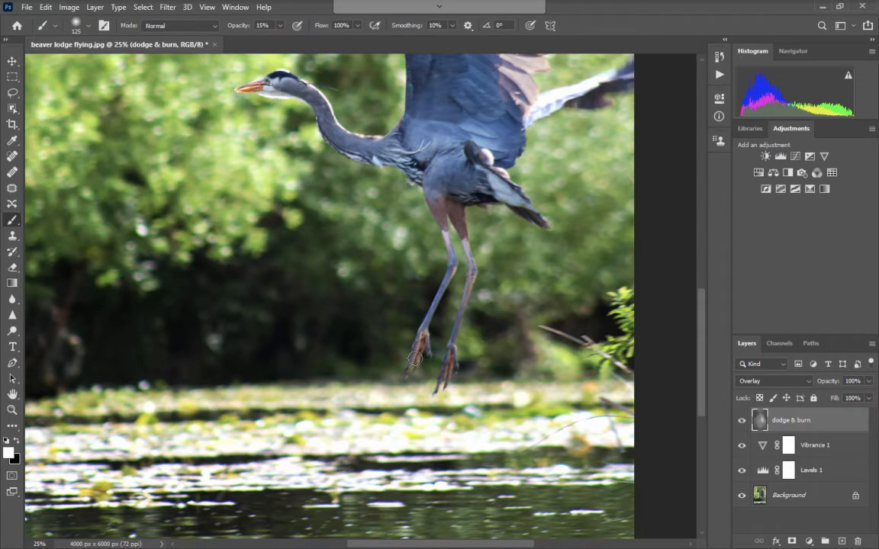
# Reduce the brush to 80 px and dodge the heron's feet with white
pyautogui.press('[')
pyautogui.press('[')
pyautogui.press('[')
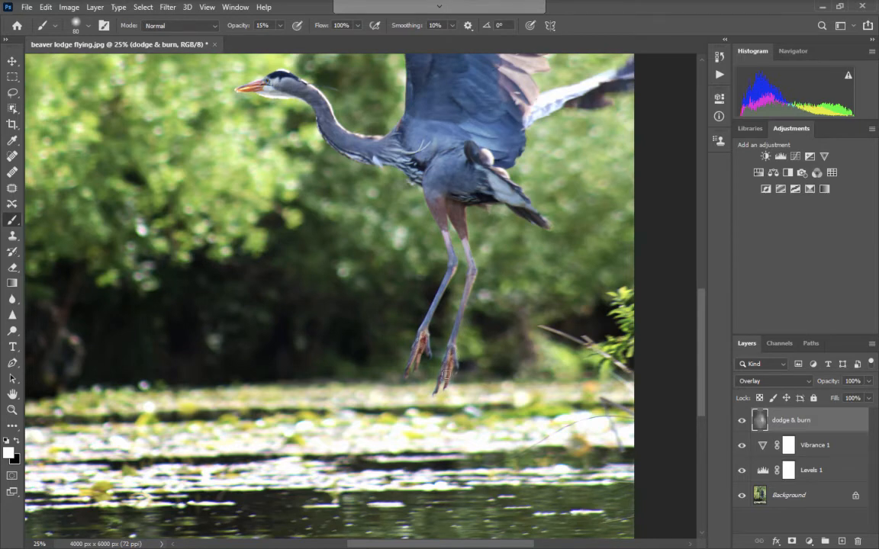
# Switch the paint color to black and darken the heron's bright far wing, enlarging the brush to 175 px and on to 200 px
pyautogui.scroll(3, 551, 208)
pyautogui.hscroll(-3, 551, 207)
pyautogui.scroll(-3, 551, 207)
pyautogui.hscroll(4, 551, 208)
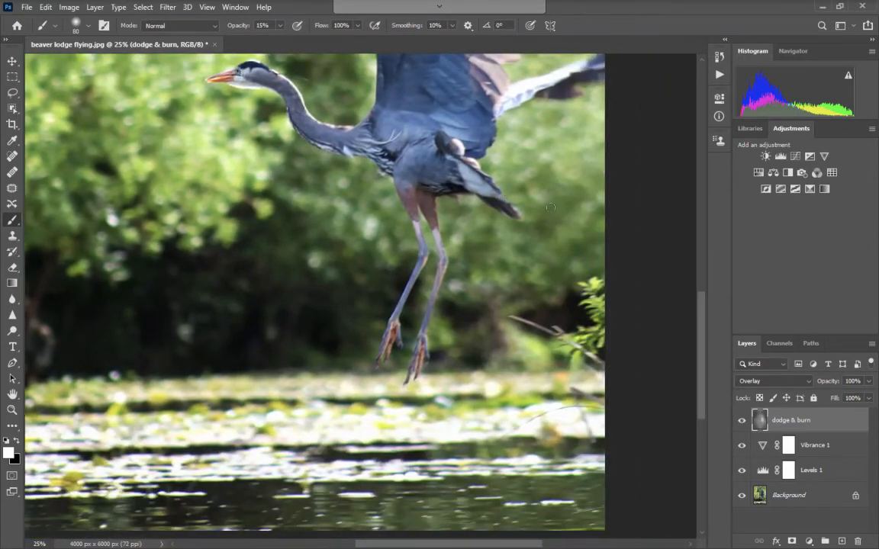
pyautogui.moveTo(700, 299); pyautogui.dragTo(705, 257)
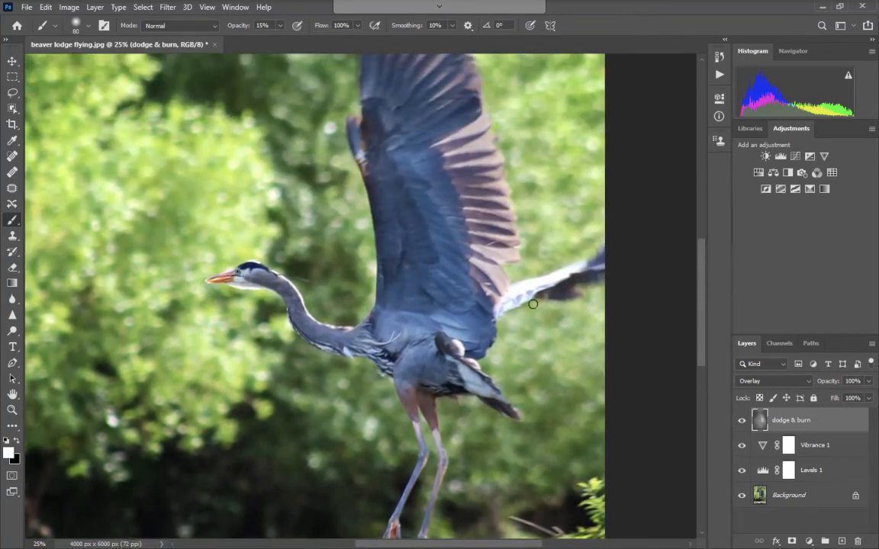
pyautogui.click(17, 441)
pyautogui.press(']')
pyautogui.press(']')
pyautogui.press(']')
pyautogui.press(']')
pyautogui.press(']')
pyautogui.moveTo(513, 294); pyautogui.dragTo(519, 296)
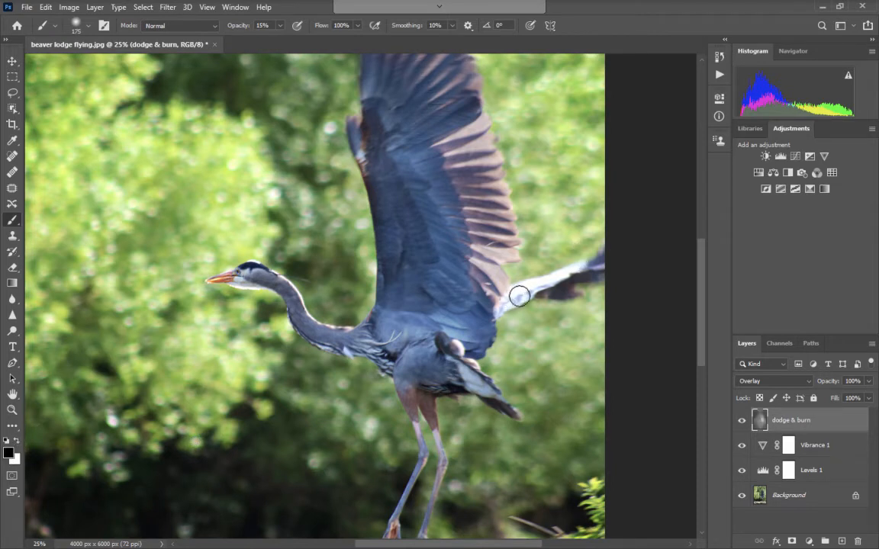
pyautogui.press(']')
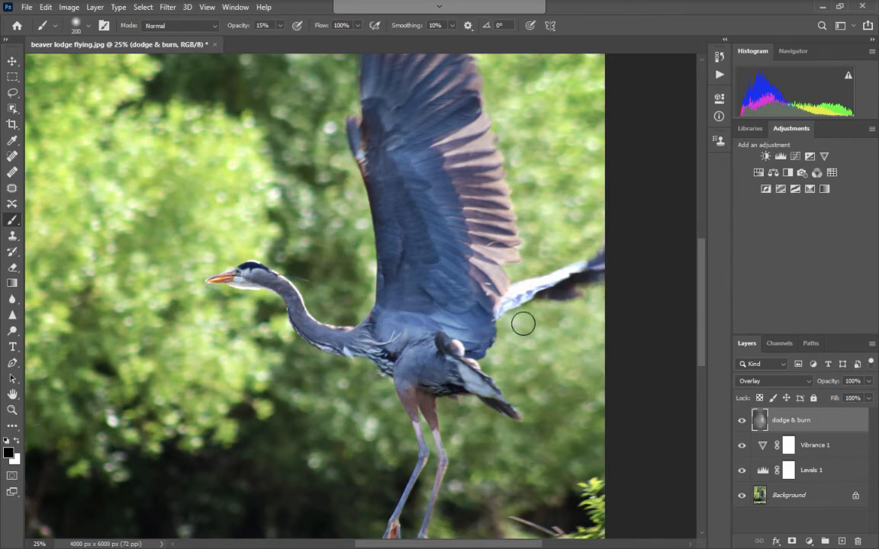
# Fit the whole photo on screen and compare it with the dodge & burn layer hidden and shown
pyautogui.scroll(3, 523, 323)
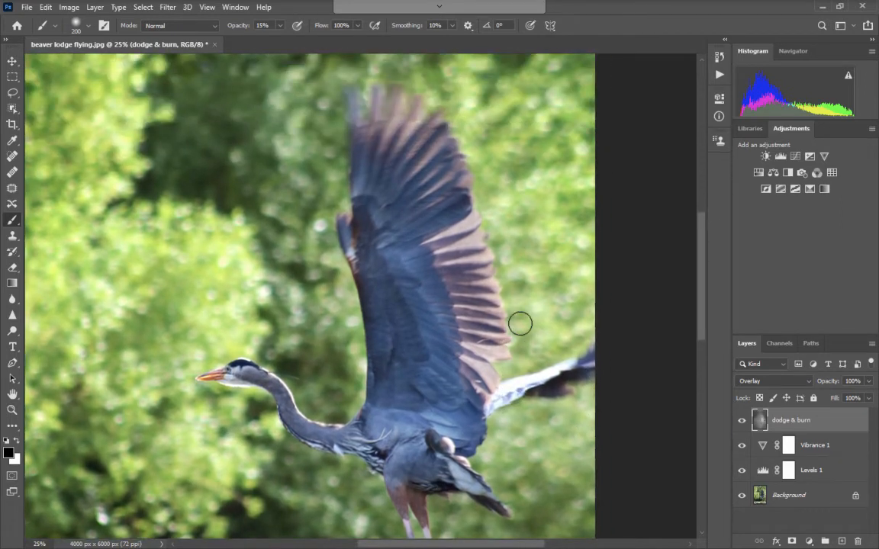
pyautogui.scroll(-6, 404, 337)
pyautogui.hscroll(-6, 404, 337)
pyautogui.scroll(3, 404, 338)
pyautogui.hscroll(-3, 404, 337)
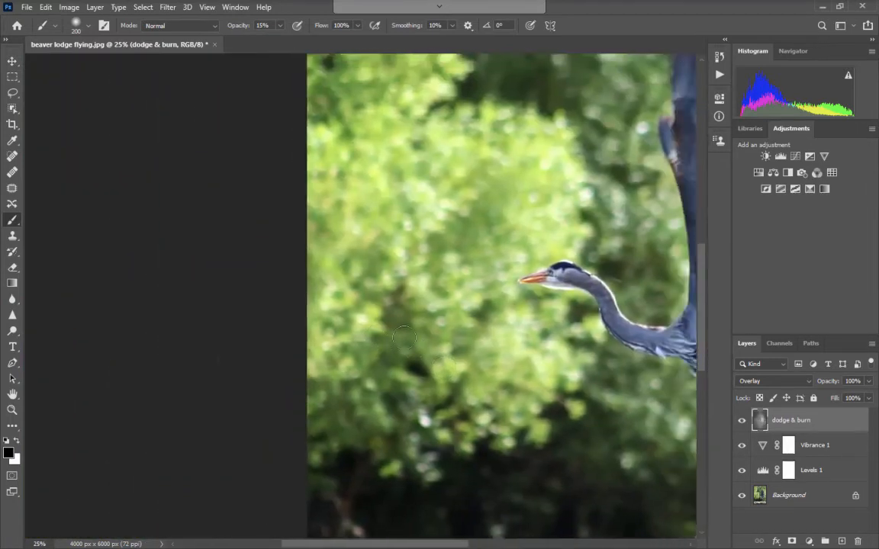
pyautogui.scroll(-3, 404, 337)
pyautogui.hscroll(6, 405, 337)
pyautogui.hscroll(-1, 405, 337)
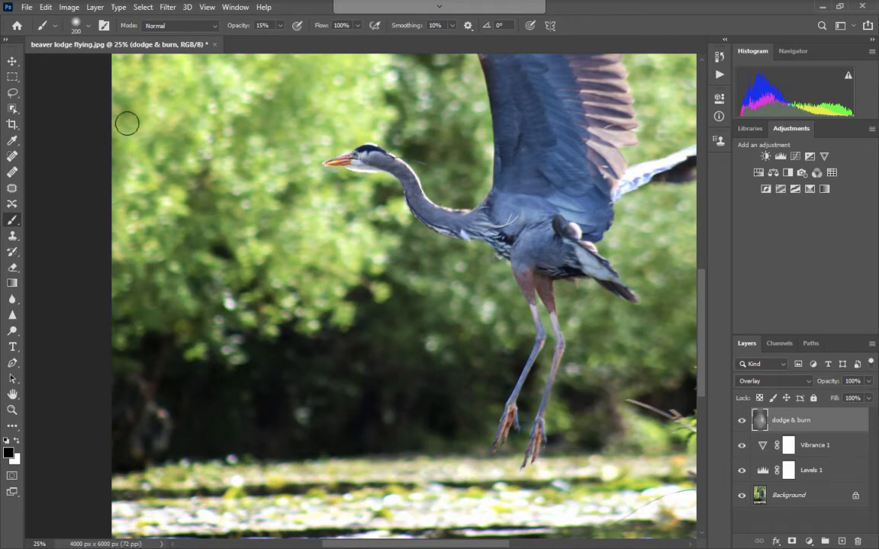
pyautogui.click(11, 410)
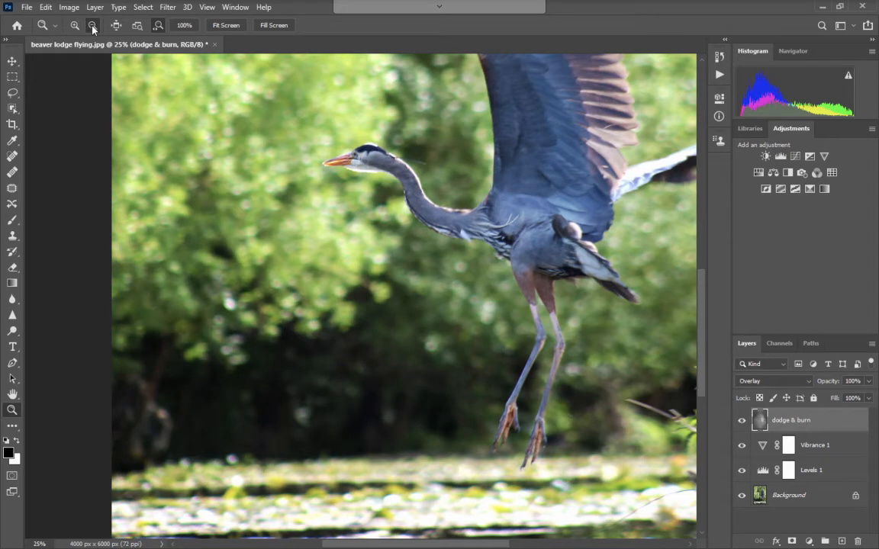
pyautogui.click(205, 7)
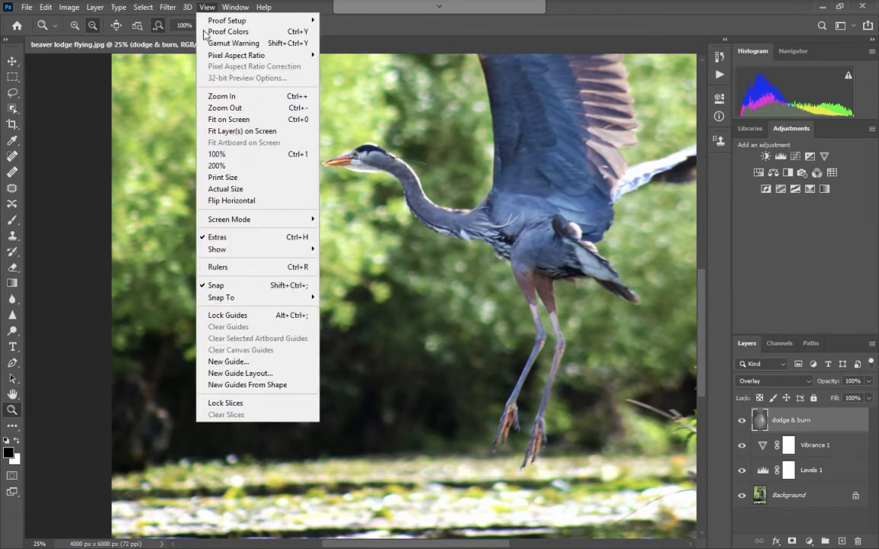
pyautogui.click(220, 122)
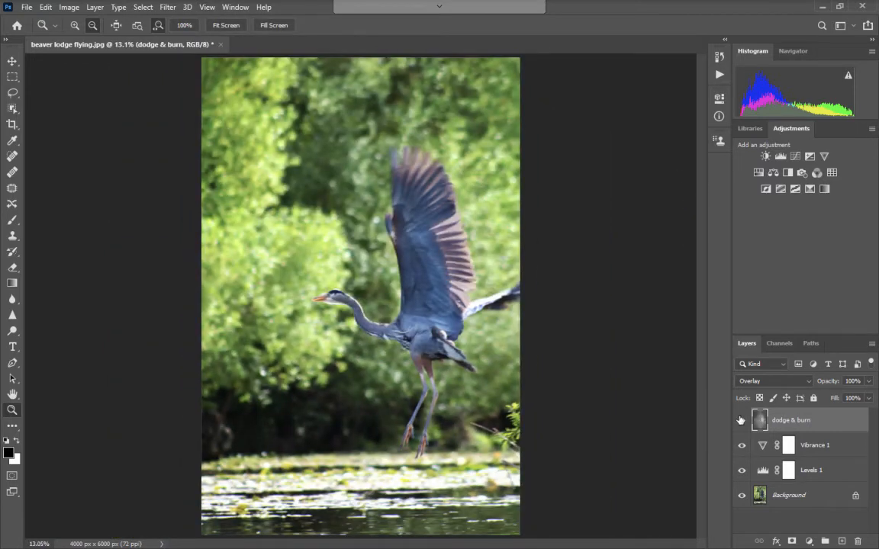
pyautogui.click(741, 422)
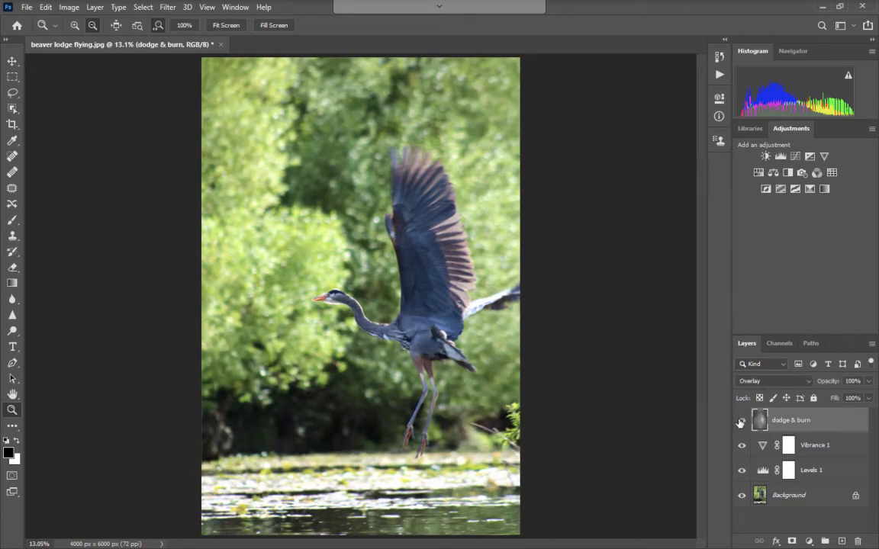
pyautogui.click(740, 422)
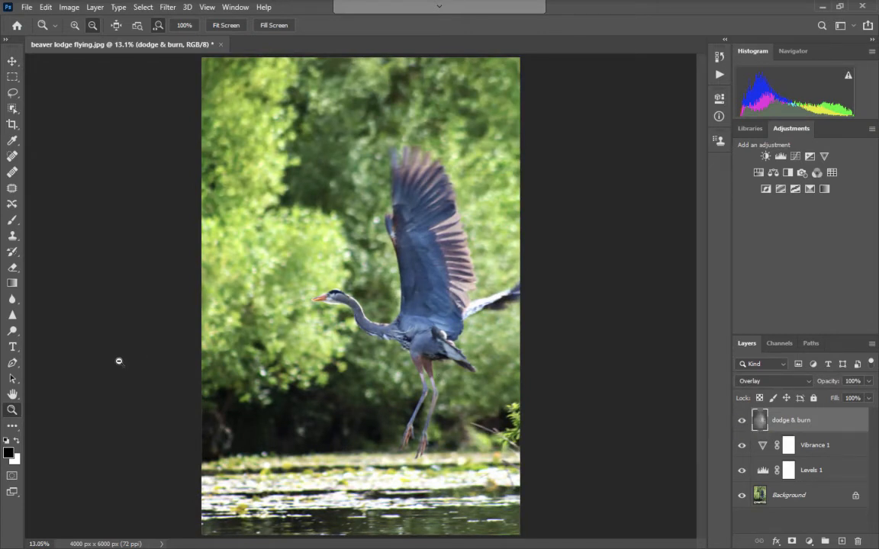
# Switch the paint color to white, shrink the brush to 125 px and lighten the heron's neck from head to chest
pyautogui.click(14, 441)
pyautogui.click(375, 325)
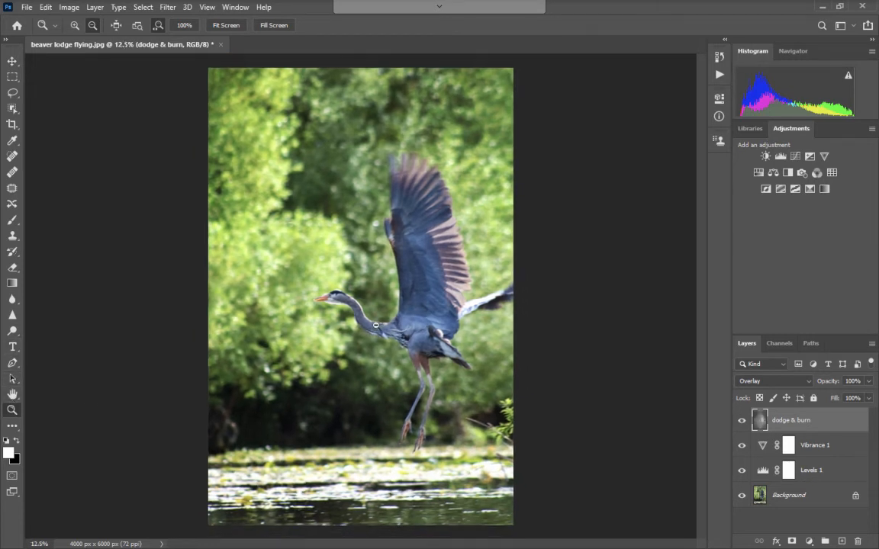
pyautogui.click(74, 25)
pyautogui.click(373, 326)
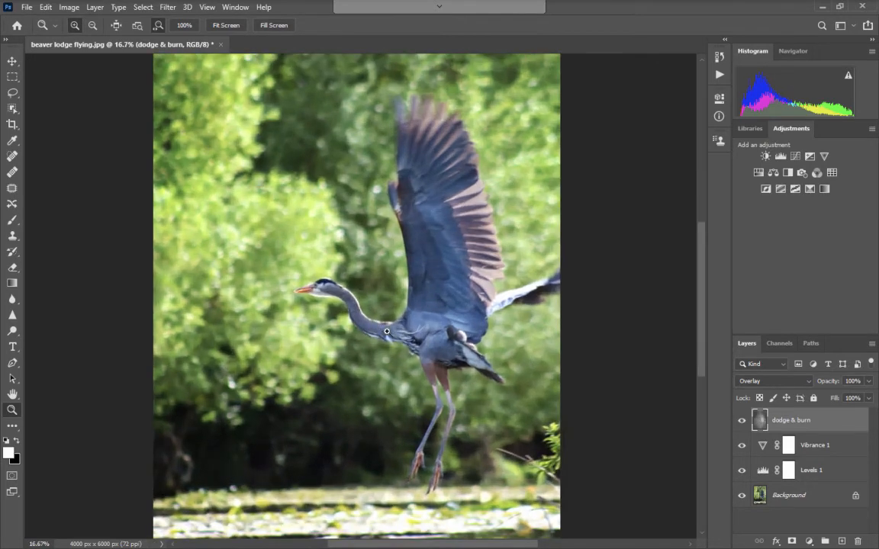
pyautogui.click(385, 330)
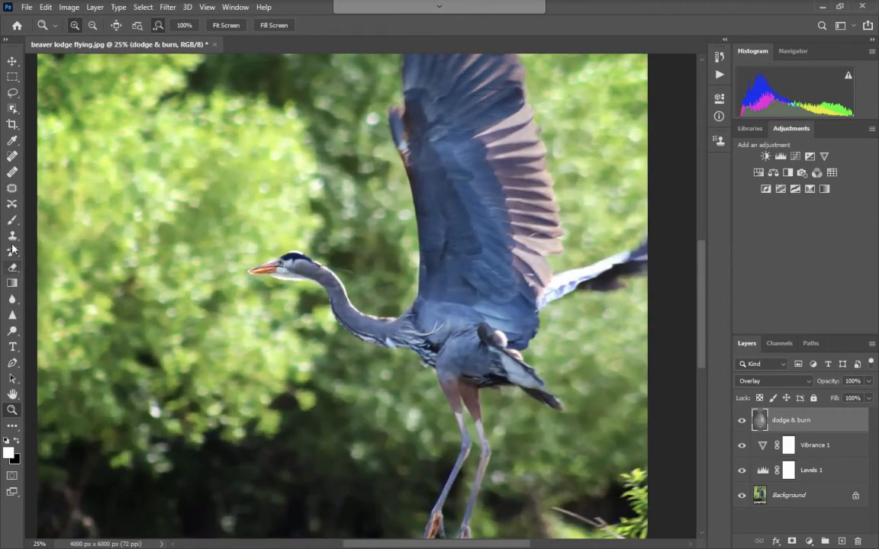
pyautogui.click(11, 221)
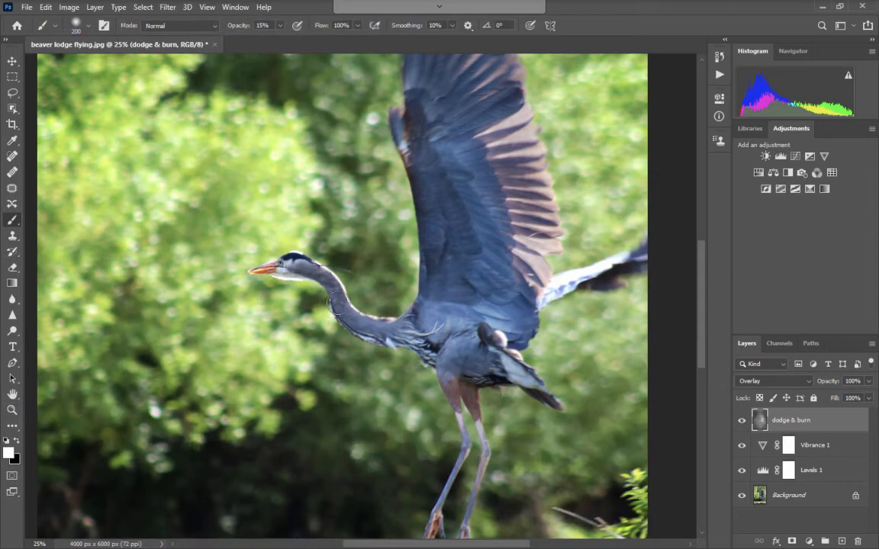
pyautogui.press('[')
pyautogui.press('[')
pyautogui.press('[')
pyautogui.moveTo(364, 324); pyautogui.dragTo(406, 330)
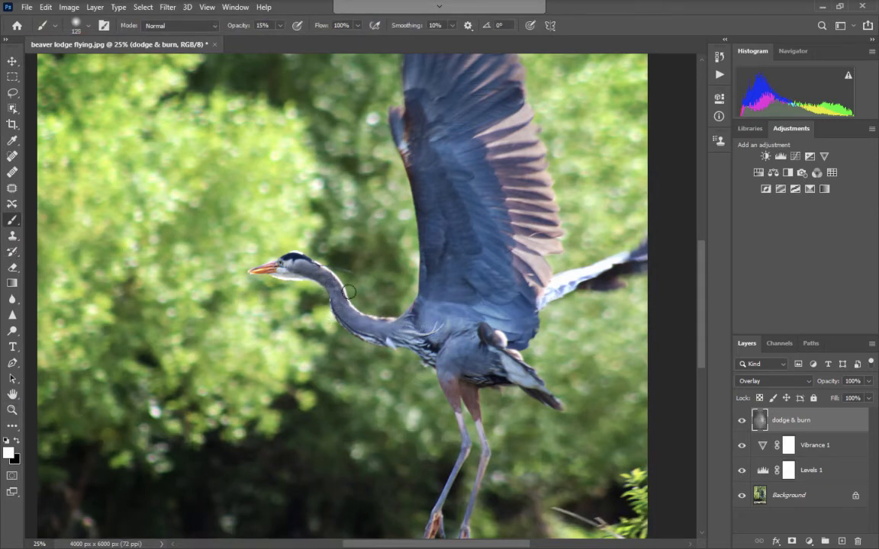
pyautogui.moveTo(294, 268)
pyautogui.mouseDown()
pyautogui.moveTo(335, 297)
pyautogui.moveTo(328, 282)
pyautogui.moveTo(297, 265)
pyautogui.moveTo(337, 300)
pyautogui.mouseUp()
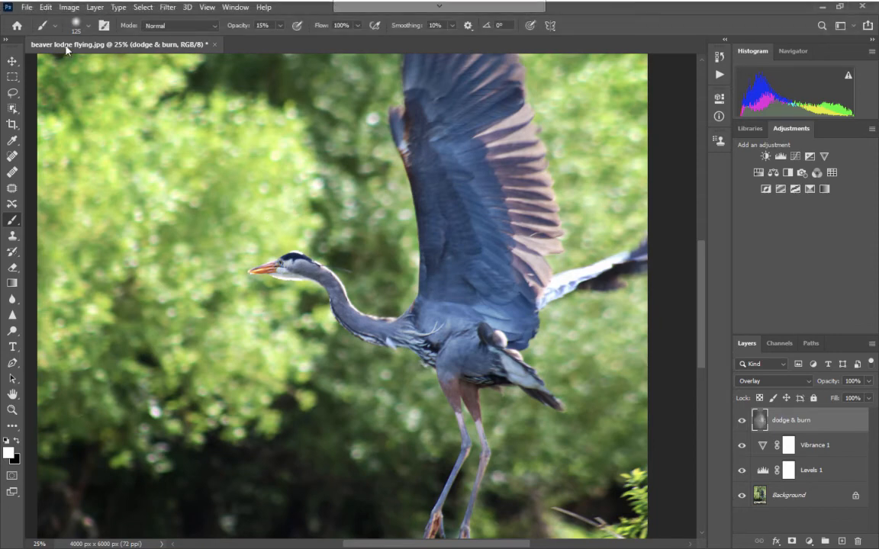
# View the full photo again and check the edit by hiding and reshowing the dodge & burn layer
pyautogui.click(206, 7)
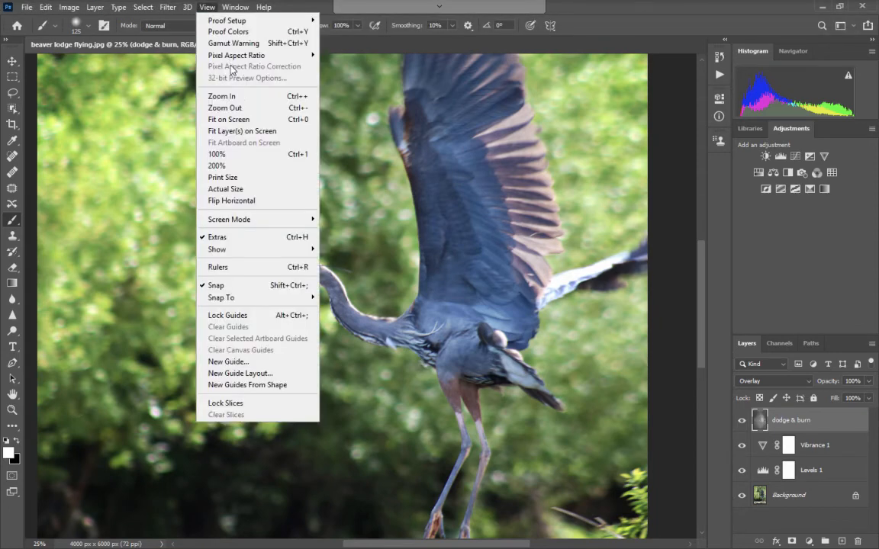
pyautogui.click(229, 119)
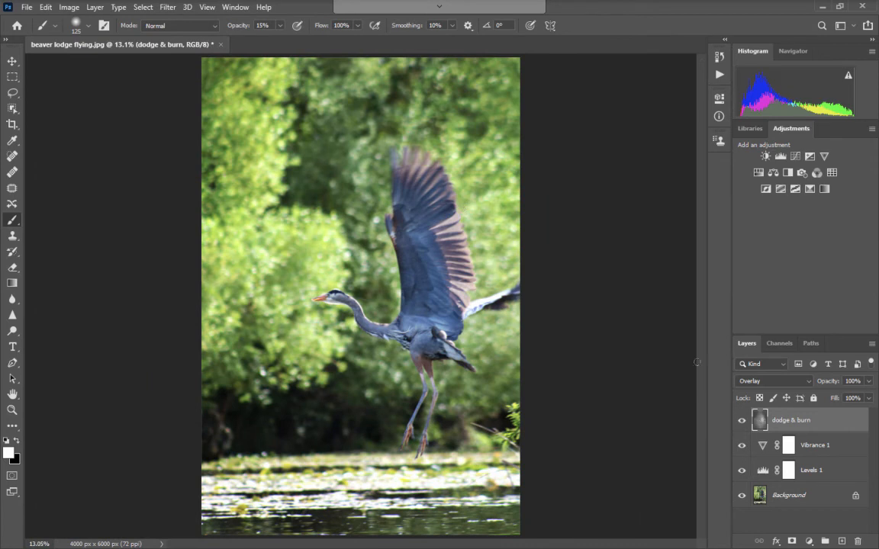
pyautogui.click(741, 420)
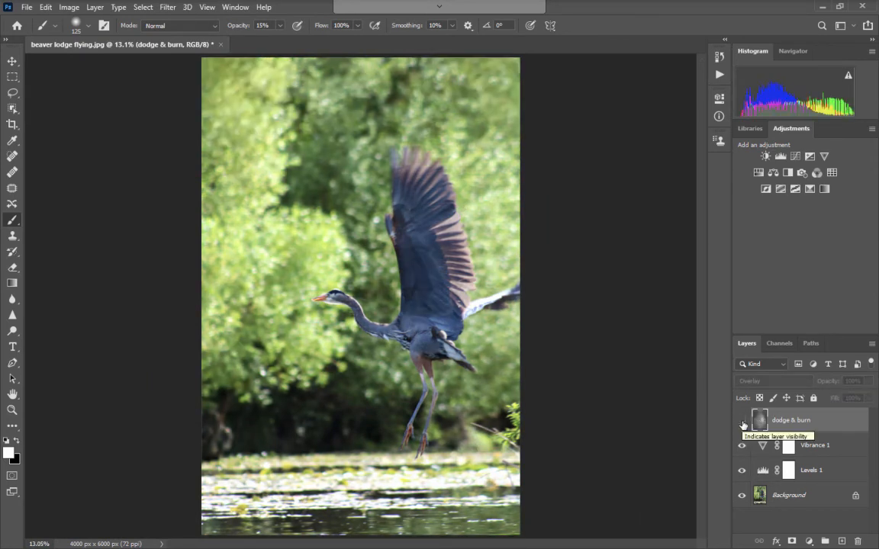
pyautogui.click(742, 420)
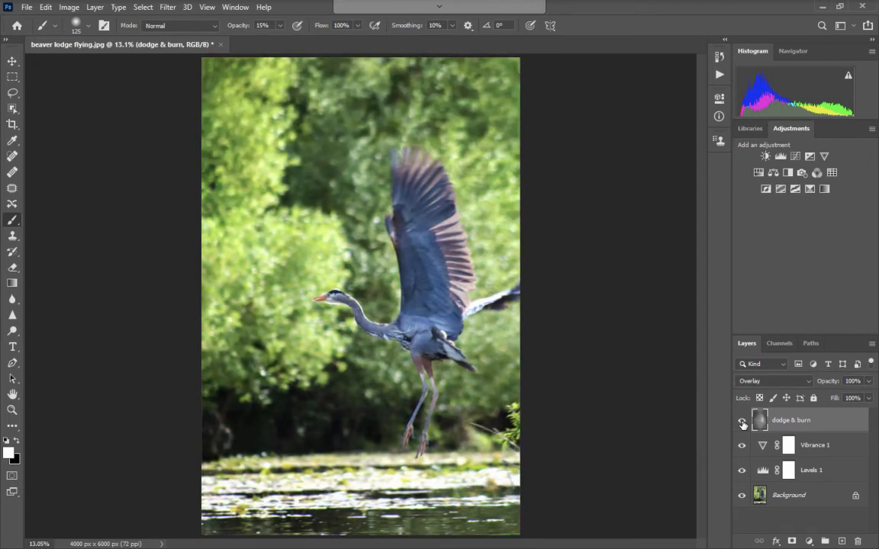
# Inspect the dodge & burn layer's gray strokes in Normal blend mode, restore Overlay and compare the photo without and with the layer
pyautogui.click(768, 384)
pyautogui.click(758, 262)
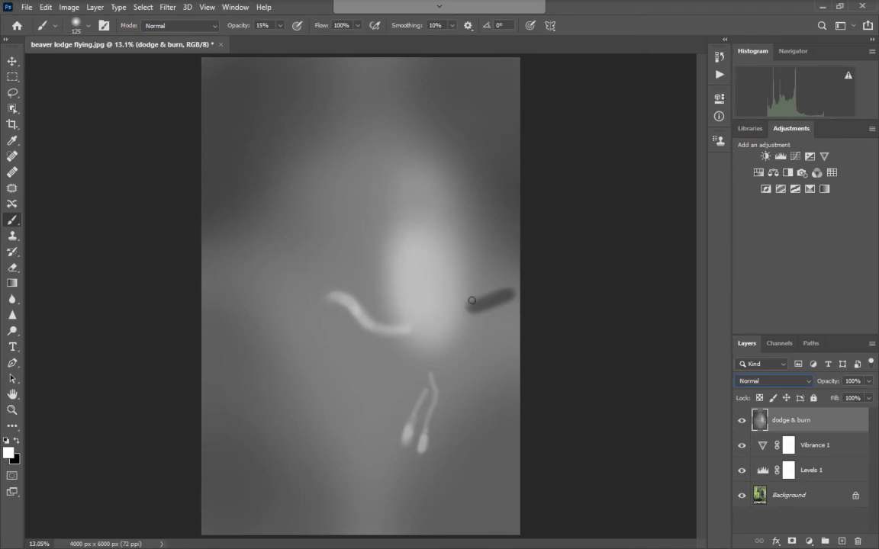
pyautogui.click(745, 382)
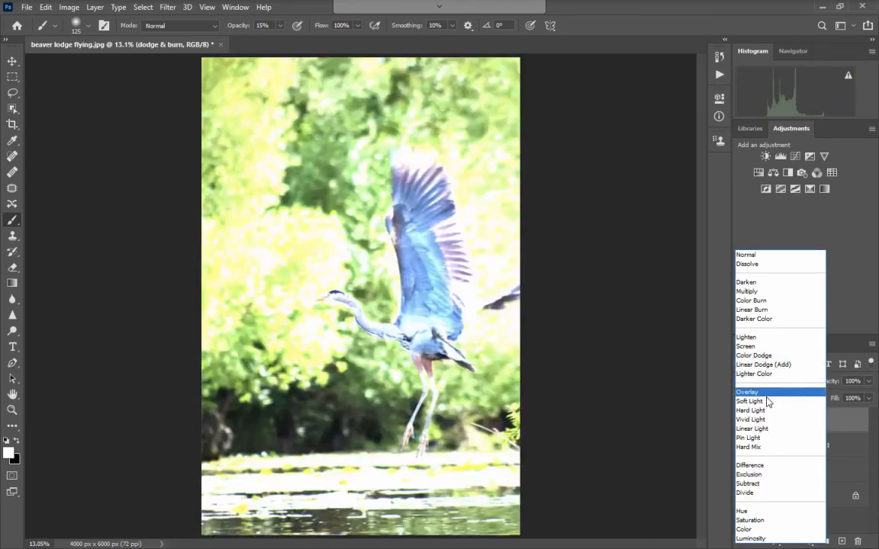
pyautogui.click(767, 394)
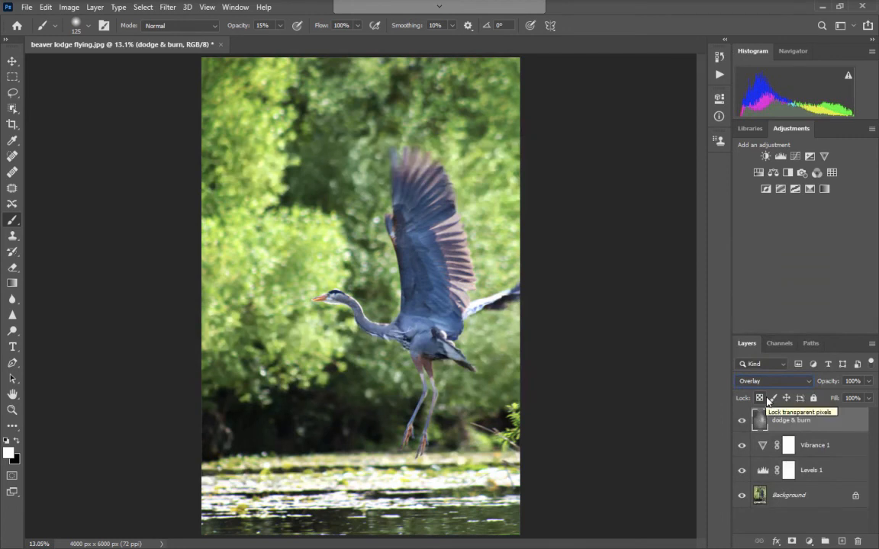
pyautogui.click(741, 425)
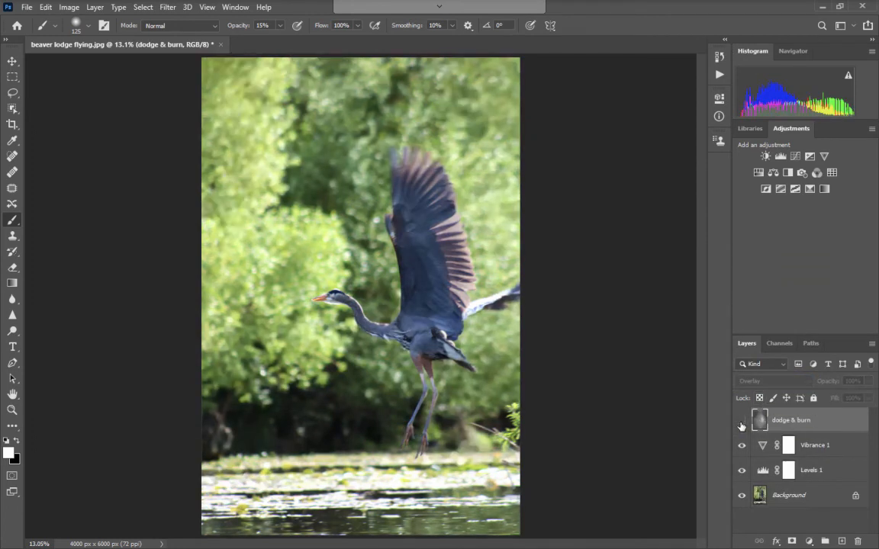
pyautogui.click(741, 424)
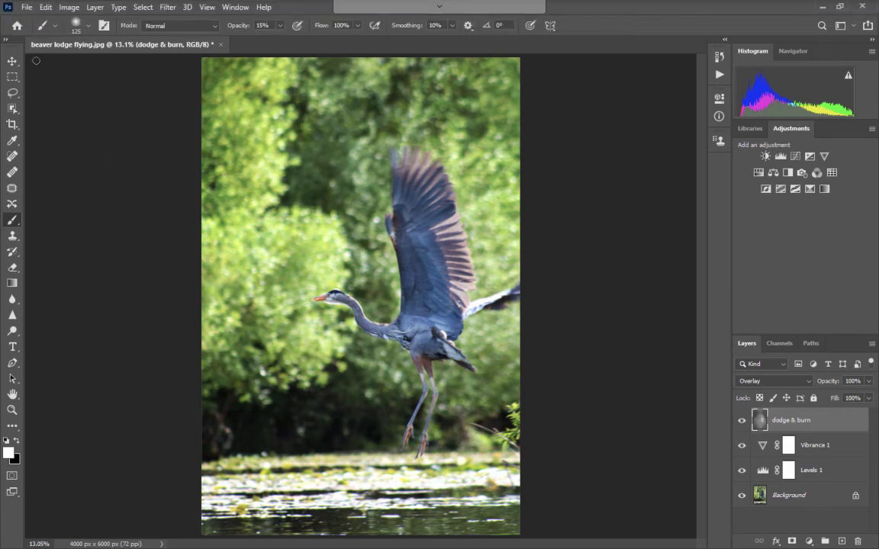
# Save the layered image on the computer as the Photoshop file "flying heron tutorial" with Maximize Compatibility enabled
pyautogui.click(26, 7)
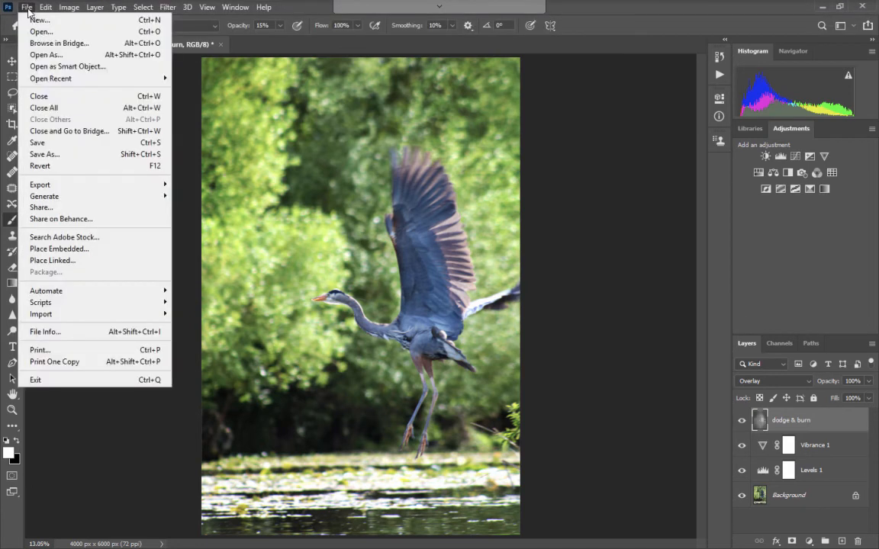
pyautogui.click(44, 154)
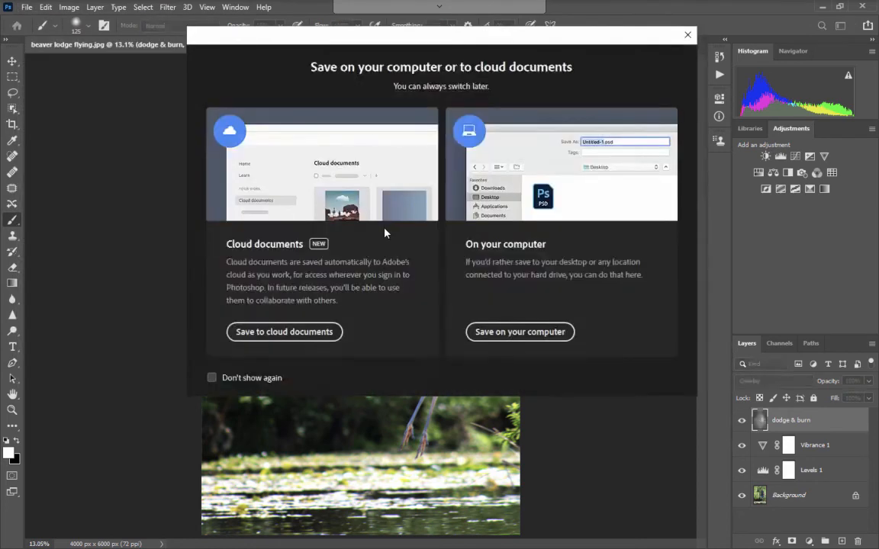
pyautogui.click(499, 333)
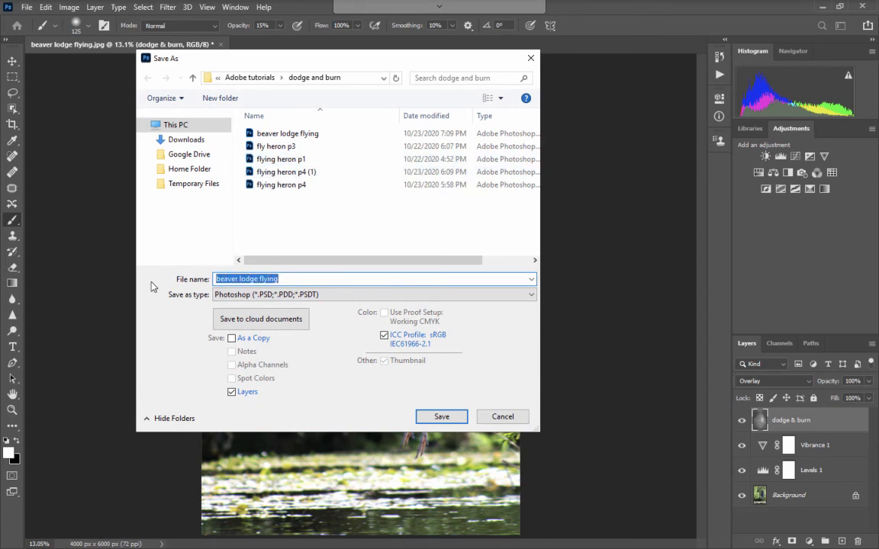
pyautogui.write('flying heron')
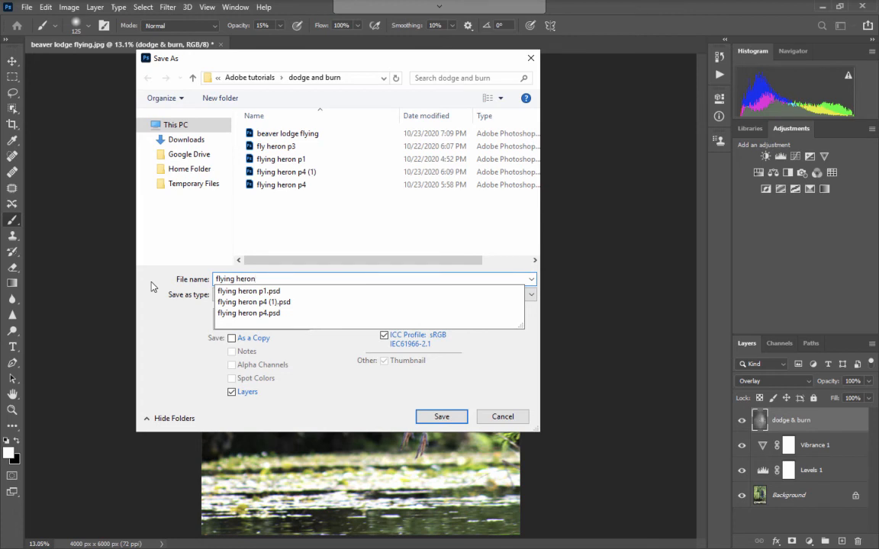
pyautogui.write(' tutorial')
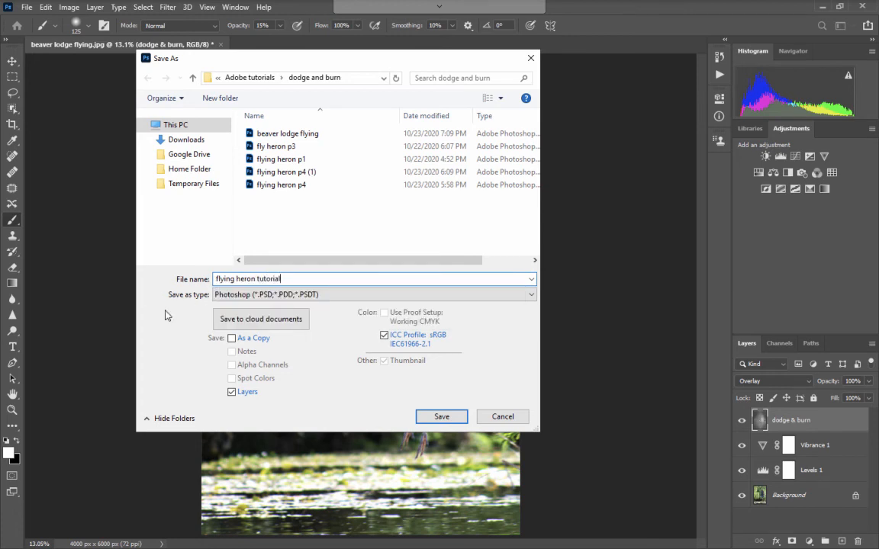
pyautogui.click(456, 415)
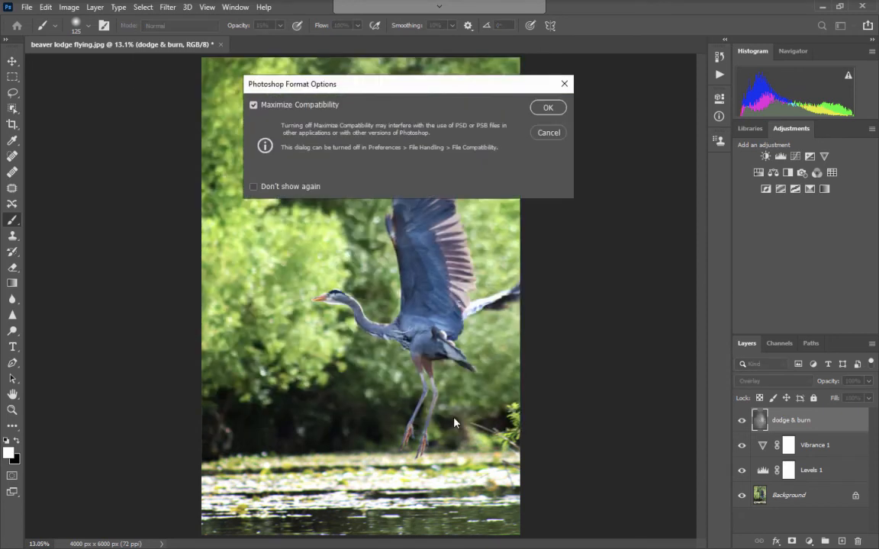
pyautogui.click(556, 110)
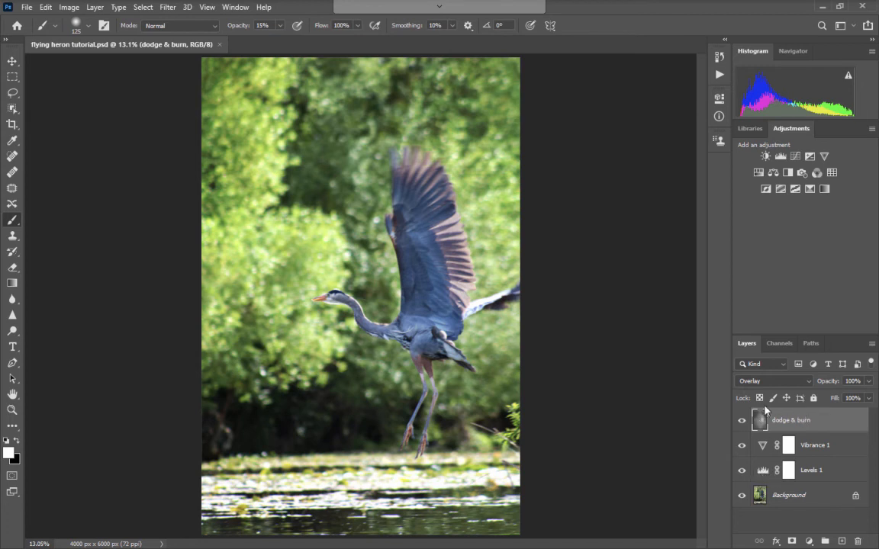
# Reopen the Levels 1 adjustment layer's settings to examine its editable values, then close them
pyautogui.click(765, 475)
pyautogui.doubleClick(764, 475)
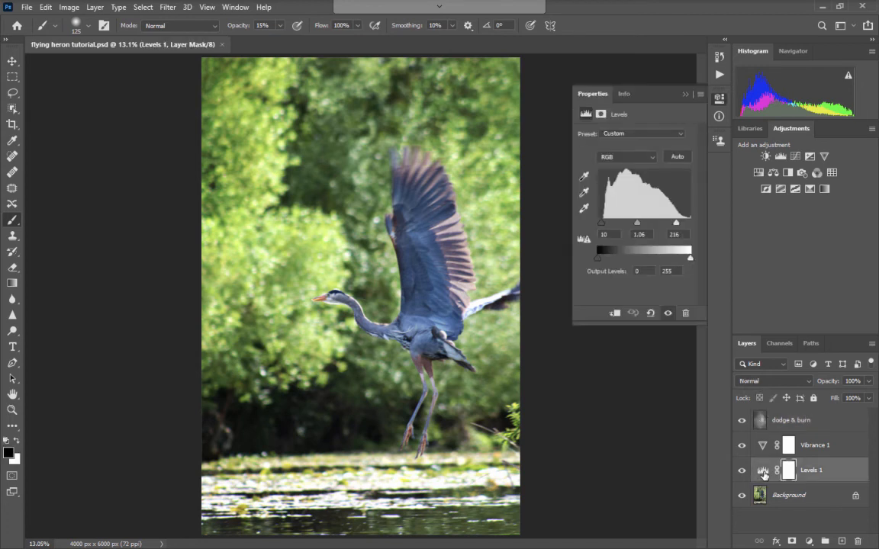
pyautogui.click(685, 94)
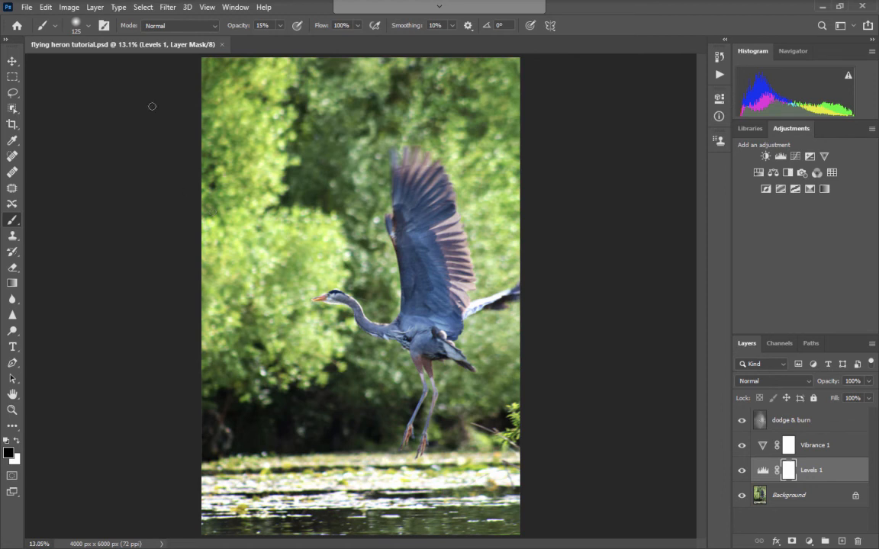
# Save a JPEG copy named "flying heron tutorial" on the computer in the "dodge and burn" folder
pyautogui.click(27, 9)
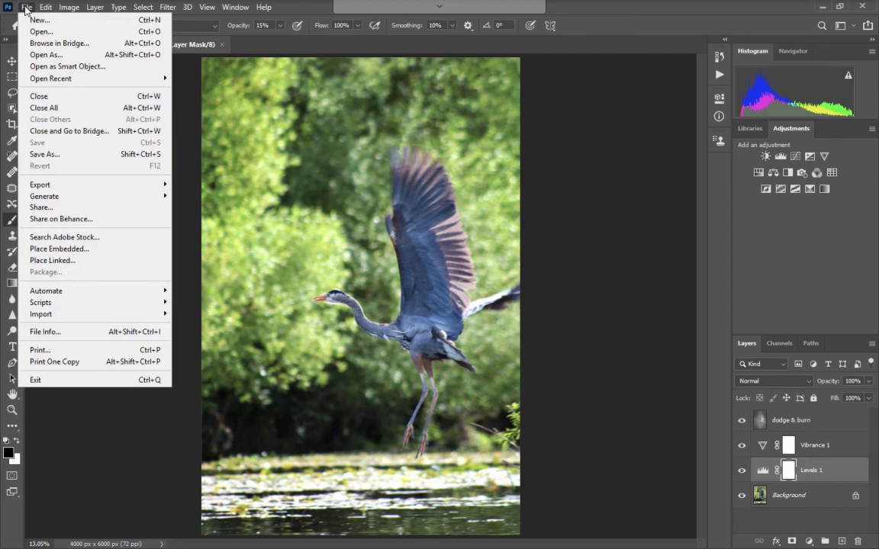
pyautogui.click(49, 154)
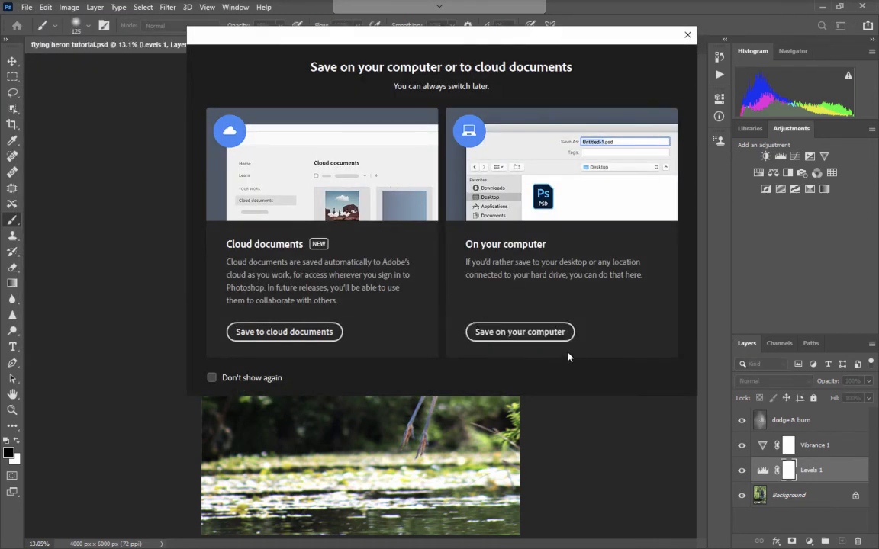
pyautogui.click(552, 333)
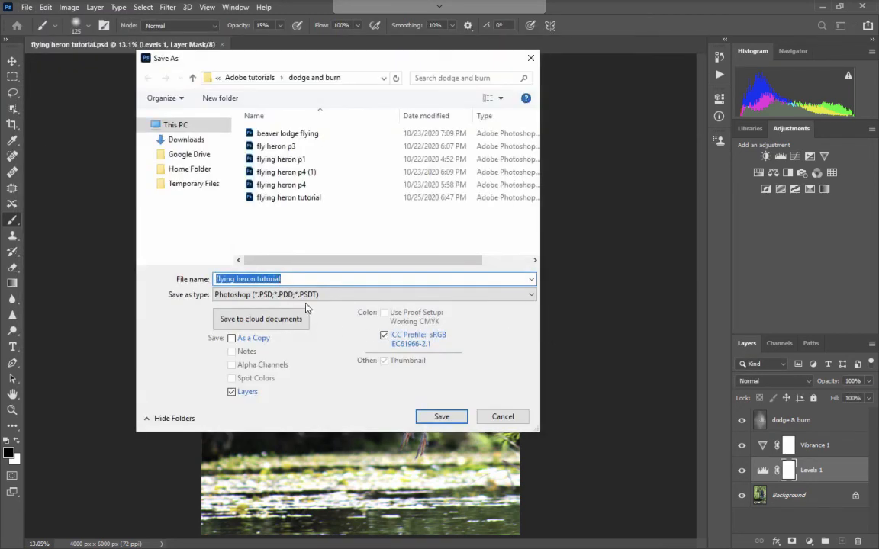
pyautogui.click(226, 295)
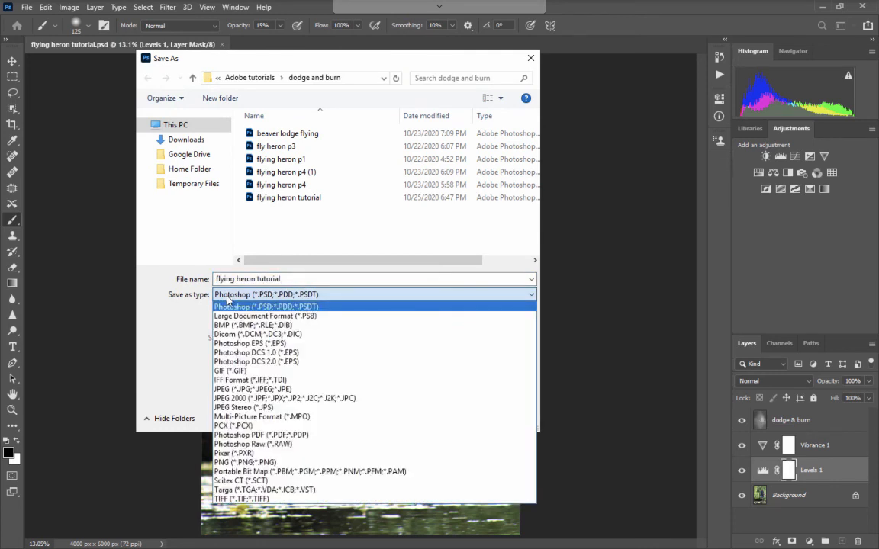
pyautogui.click(284, 389)
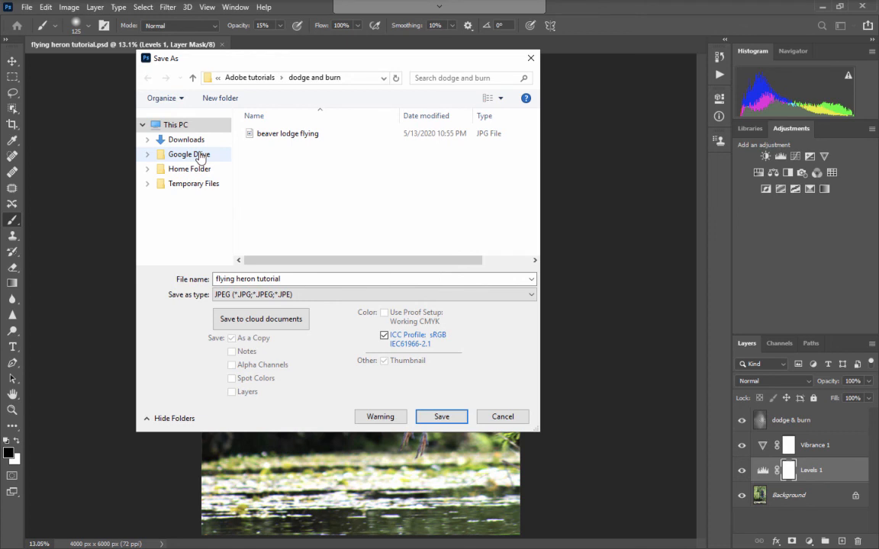
pyautogui.click(172, 155)
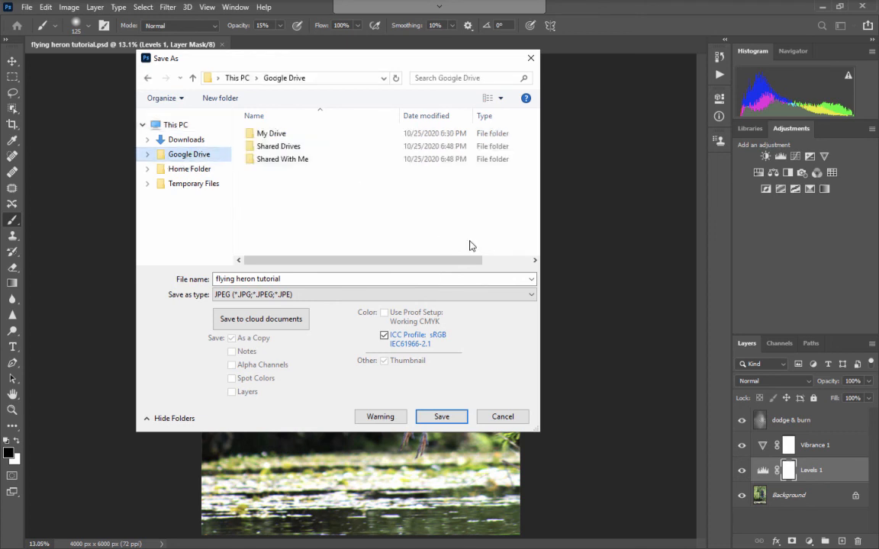
pyautogui.click(148, 78)
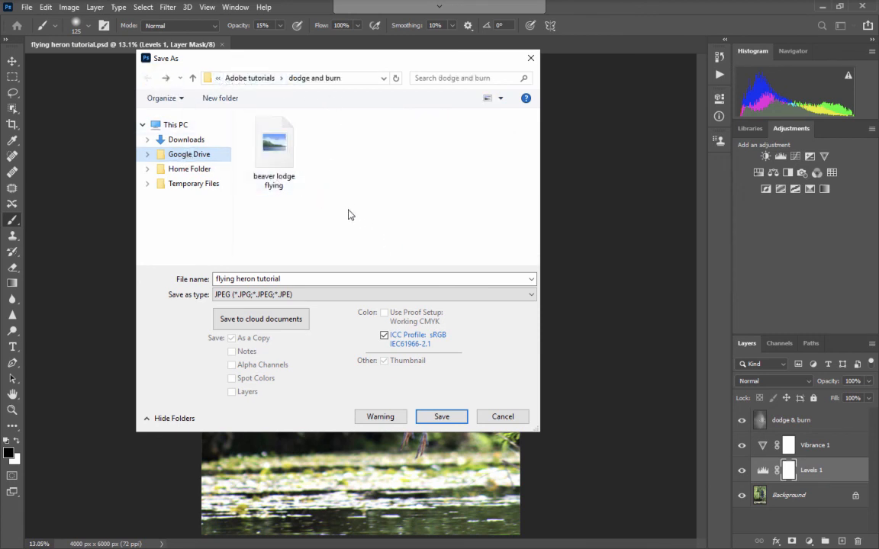
pyautogui.click(443, 417)
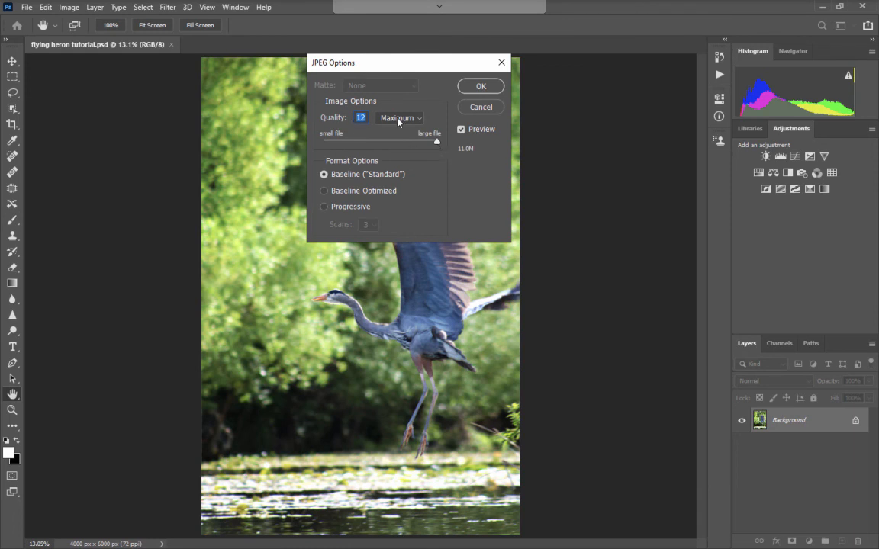
# Finish the JPEG export with Maximum image quality and the Baseline ("Standard") format
pyautogui.click(398, 120)
pyautogui.click(398, 163)
pyautogui.click(468, 140)
pyautogui.click(480, 86)
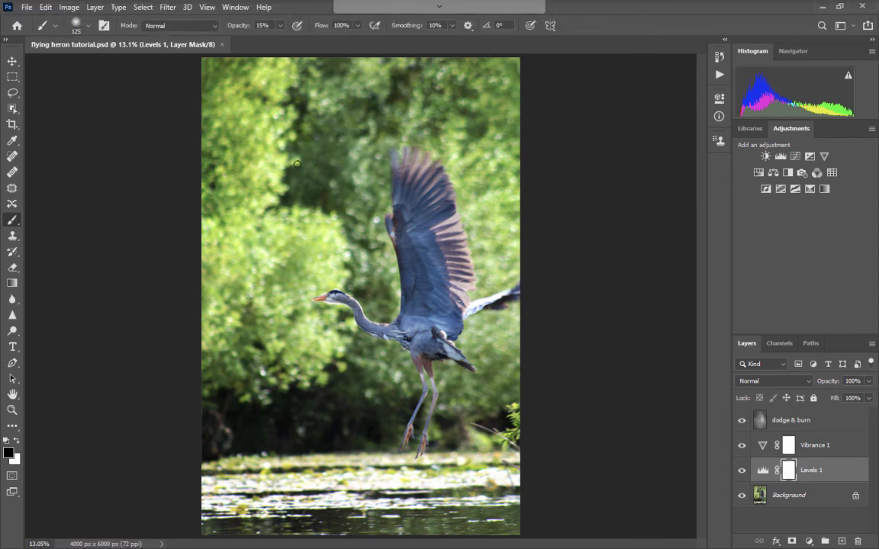
# Leave the full-screen streaming view and exit Photoshop
pyautogui.press('Escape')
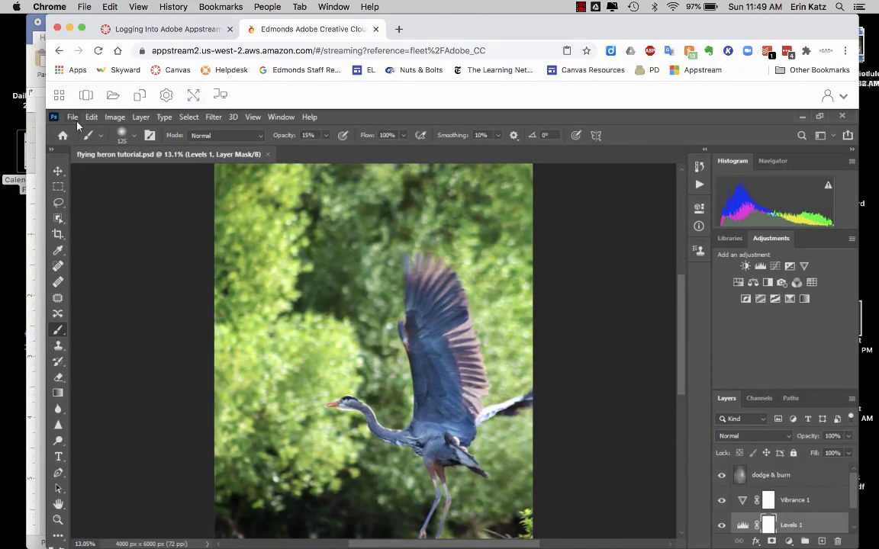
pyautogui.click(73, 118)
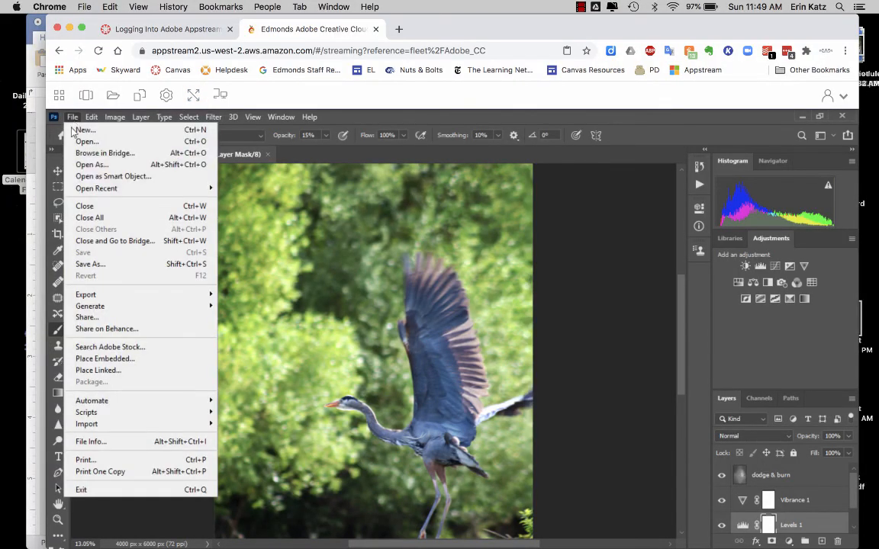
pyautogui.click(86, 489)
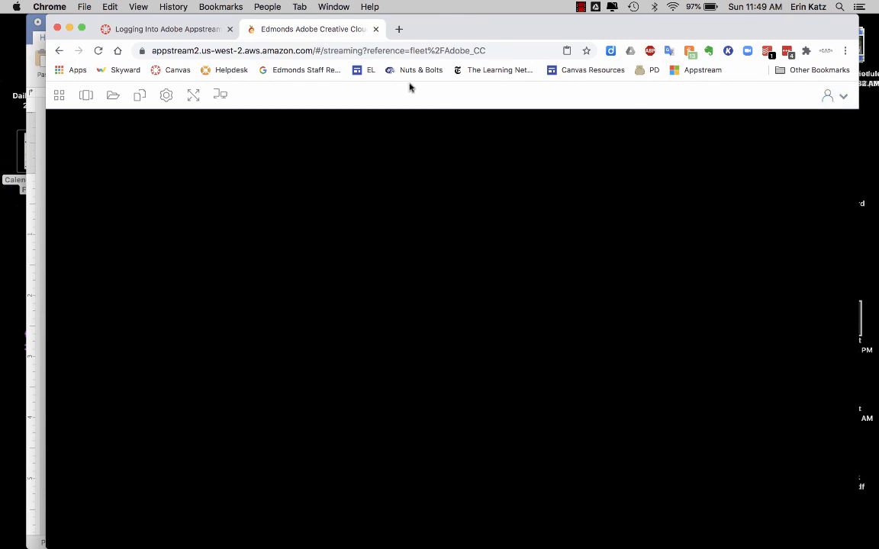
# End the AppStream streaming session and confirm ending it
pyautogui.click(840, 100)
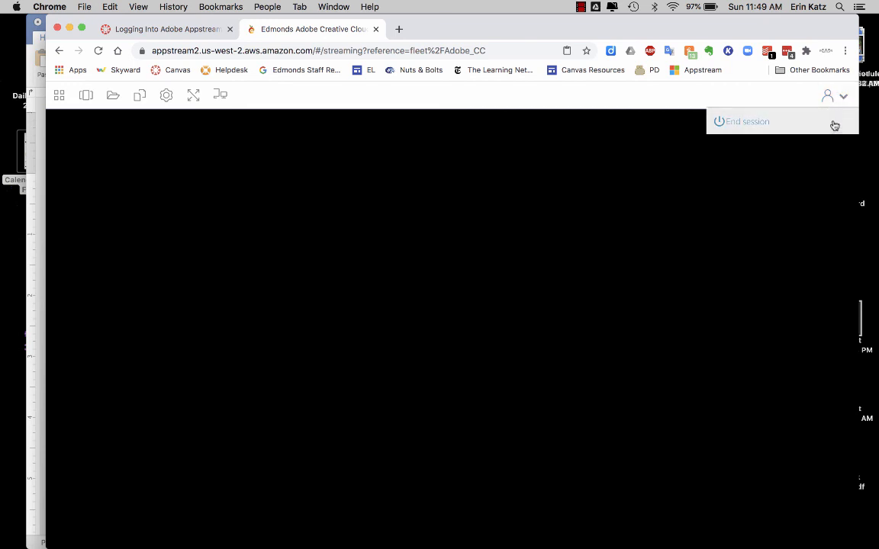
pyautogui.click(833, 123)
pyautogui.click(520, 367)
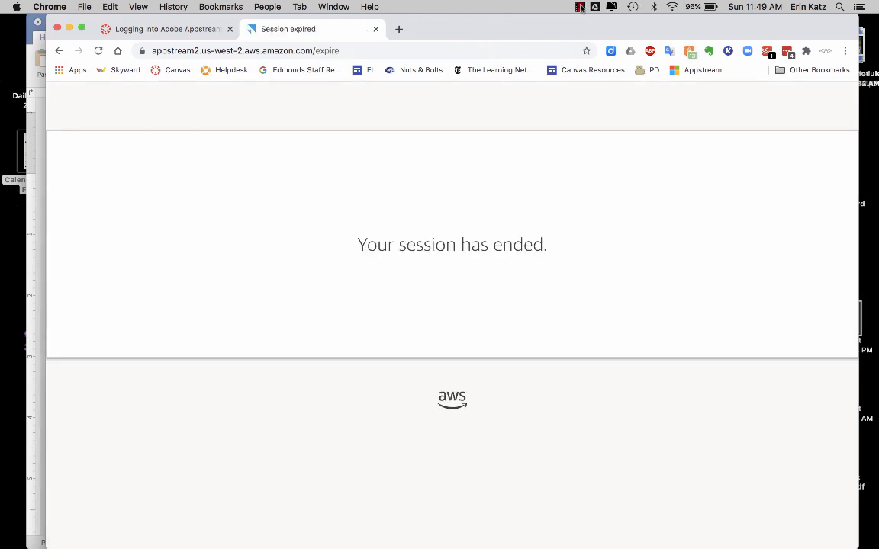
pyautogui.click(581, 8)
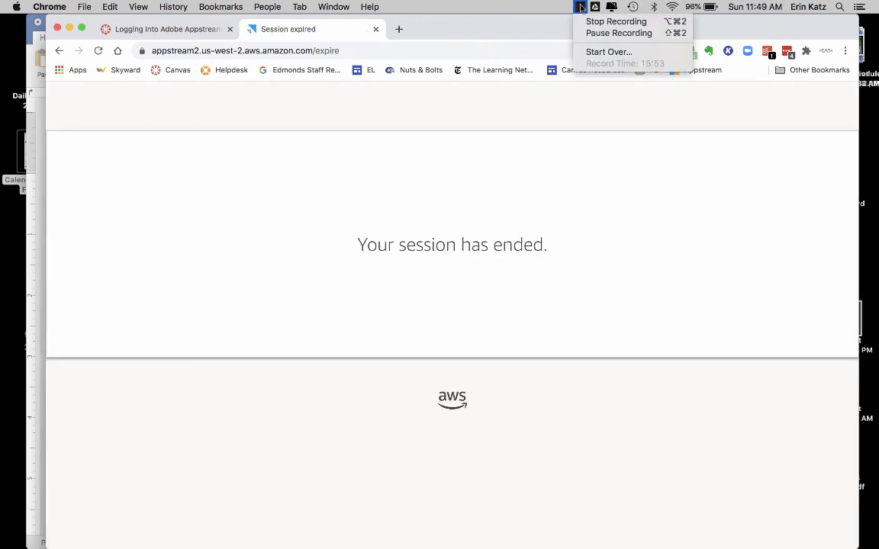